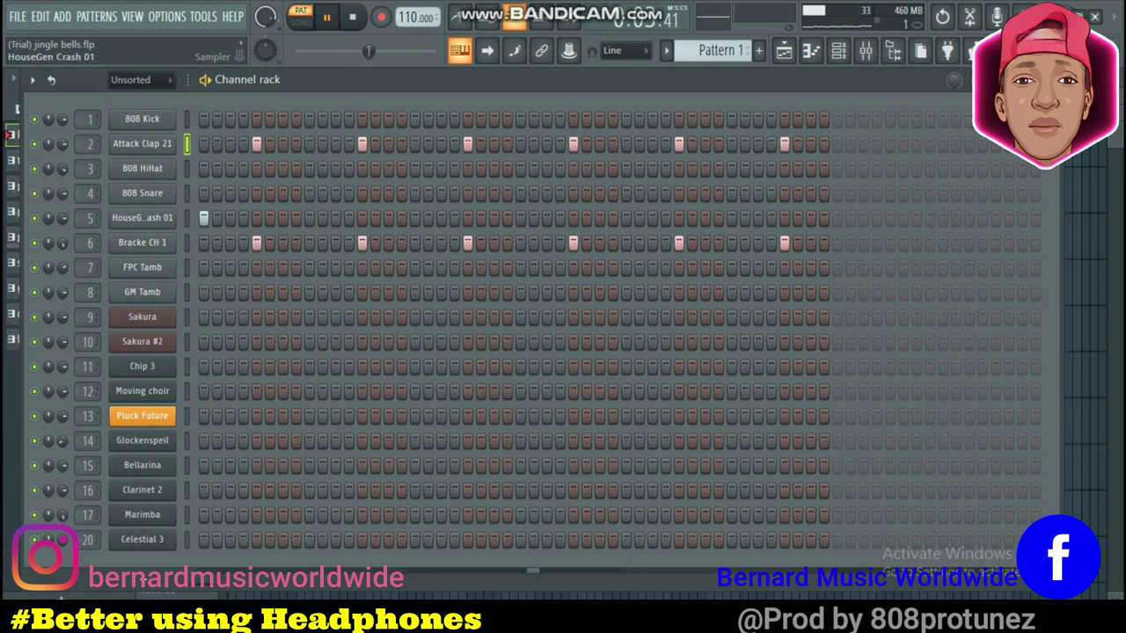
Check the HouseGen Crash 01 channel in Pattern 1 and return to the playlist arrangement.
{"action": "left_click", "coordinate": [142, 218]}
{"action": "key", "text": "Escape"}
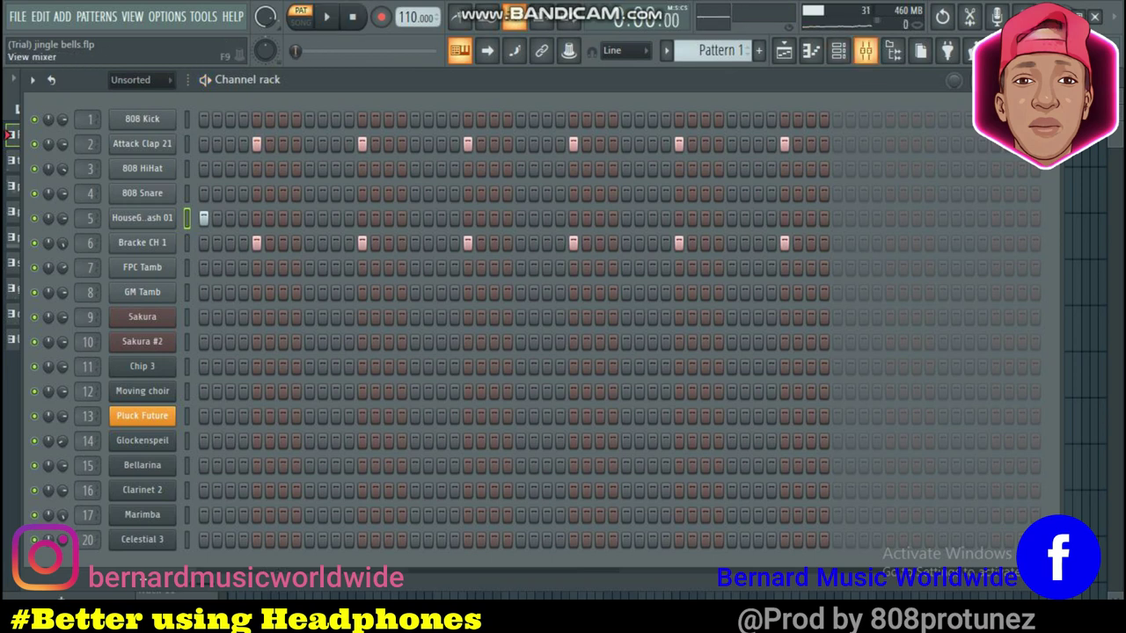
{"action": "left_click", "coordinate": [783, 50]}
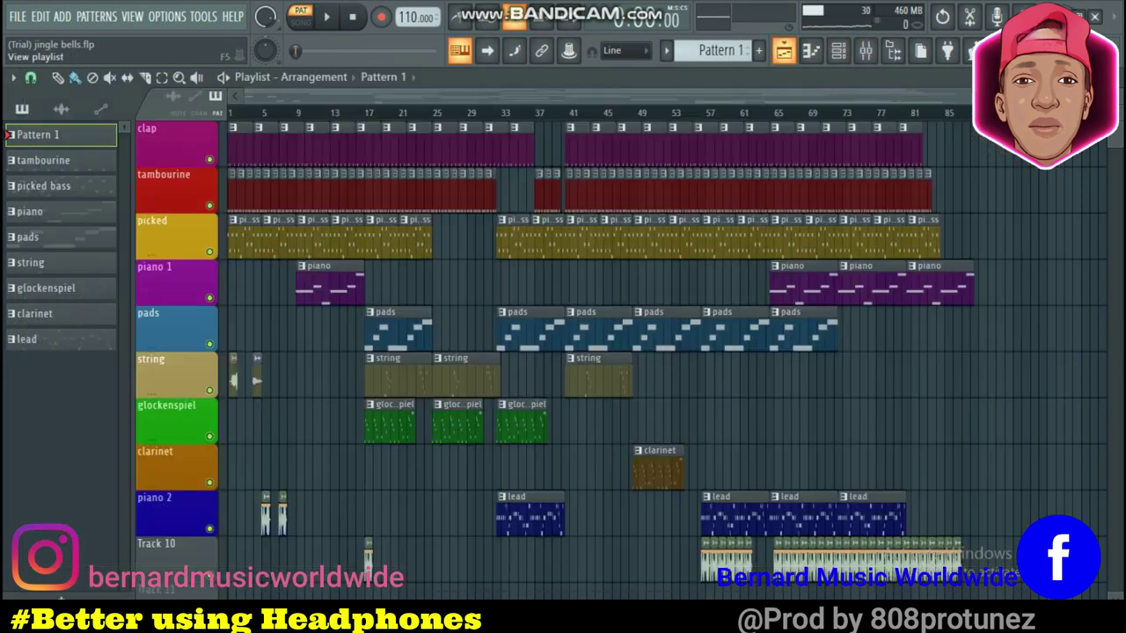
Select the tambourine pattern, audition its steps in the channel rack, and return to the playlist.
{"action": "left_click", "coordinate": [60, 160]}
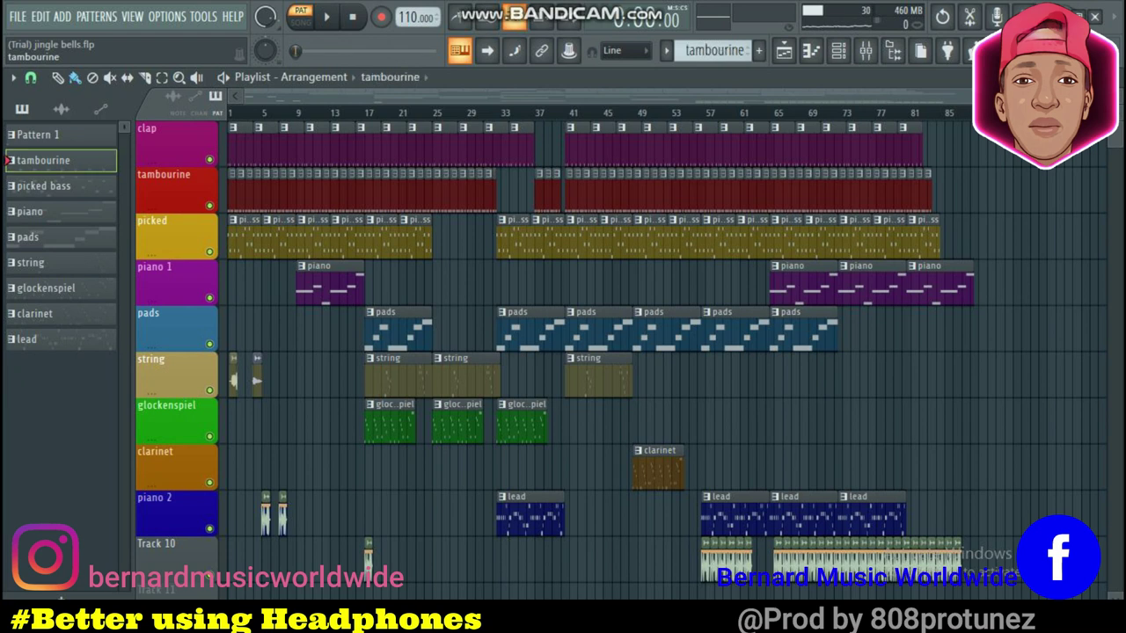
{"action": "left_click", "coordinate": [838, 50]}
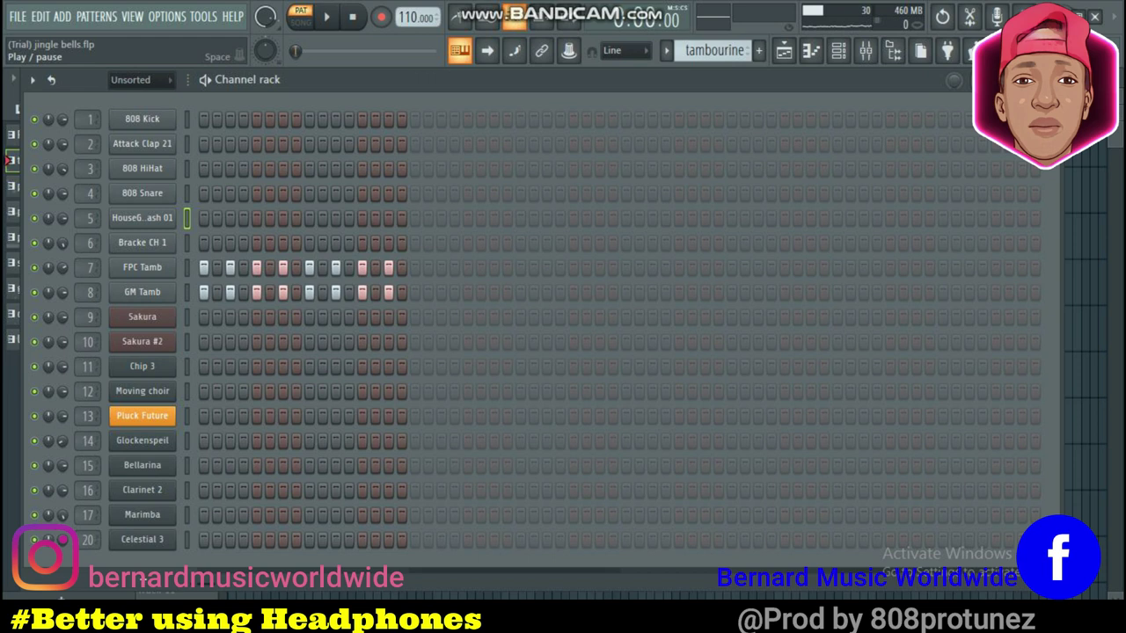
{"action": "left_click", "coordinate": [326, 17]}
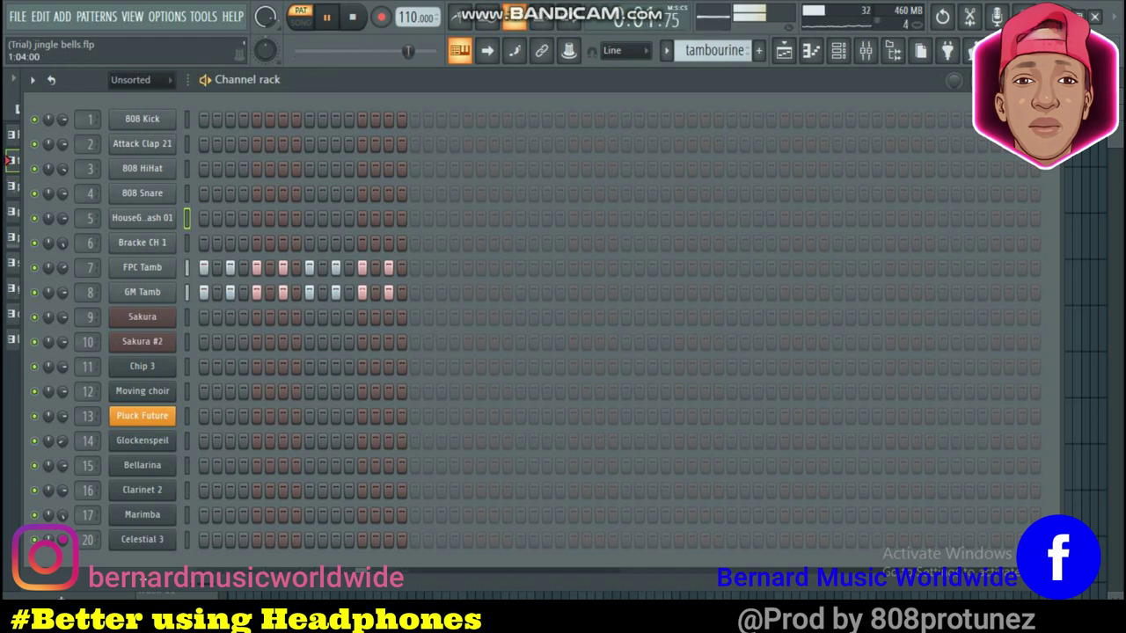
{"action": "left_click", "coordinate": [327, 17]}
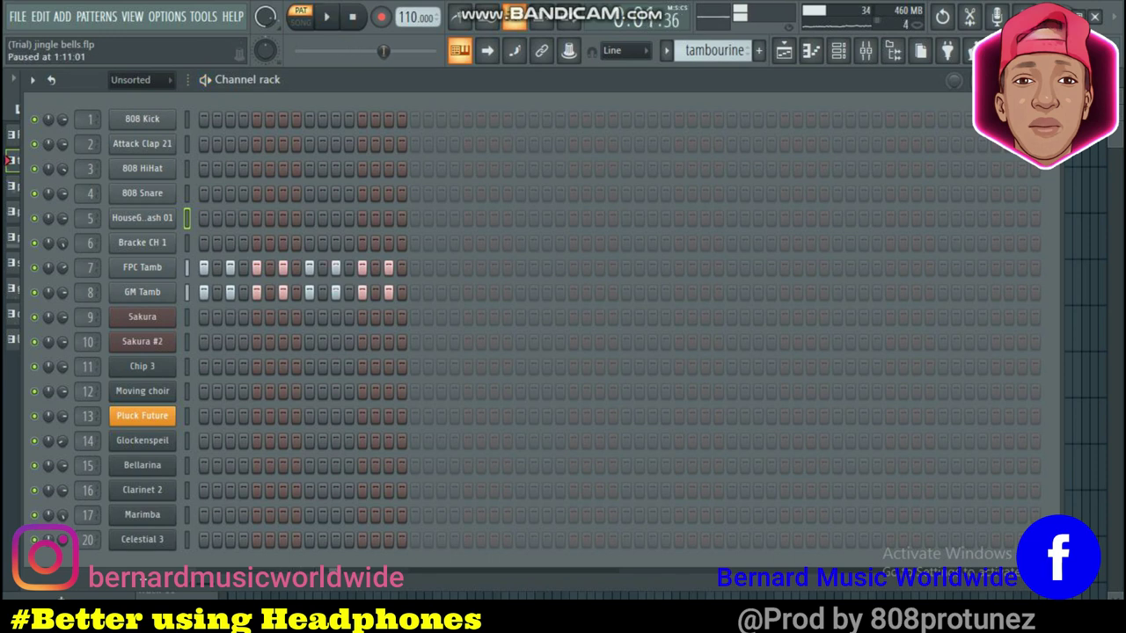
{"action": "left_click", "coordinate": [784, 50]}
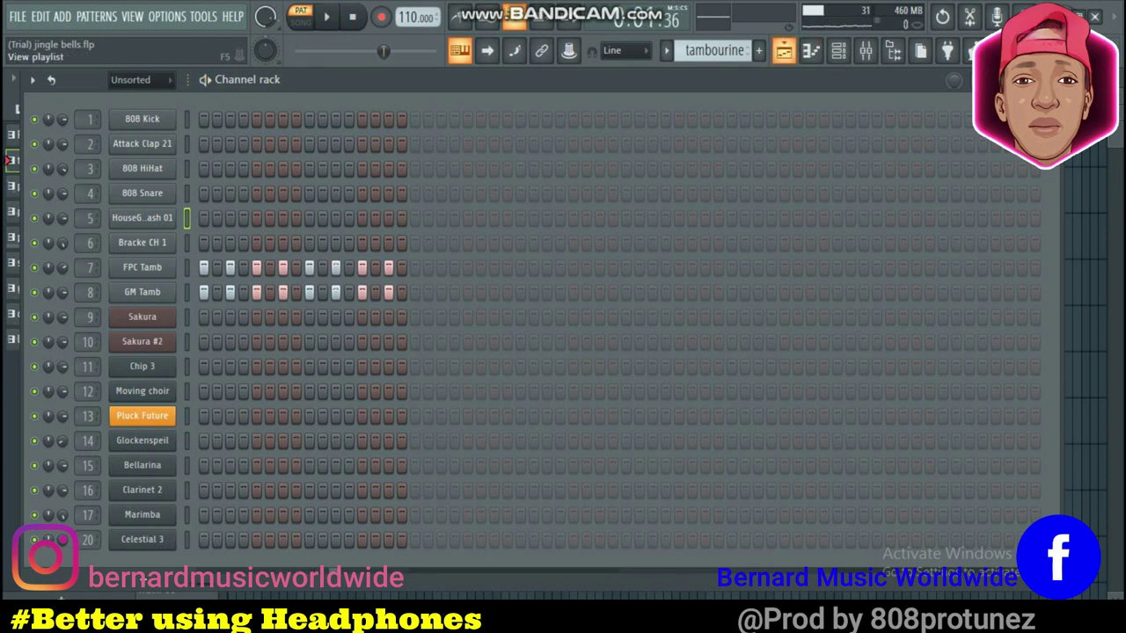
{"action": "left_click", "coordinate": [784, 50]}
Select the picked bass pattern and inspect the settings of its Sakura and Sakura #2 instruments.
{"action": "left_click", "coordinate": [61, 185]}
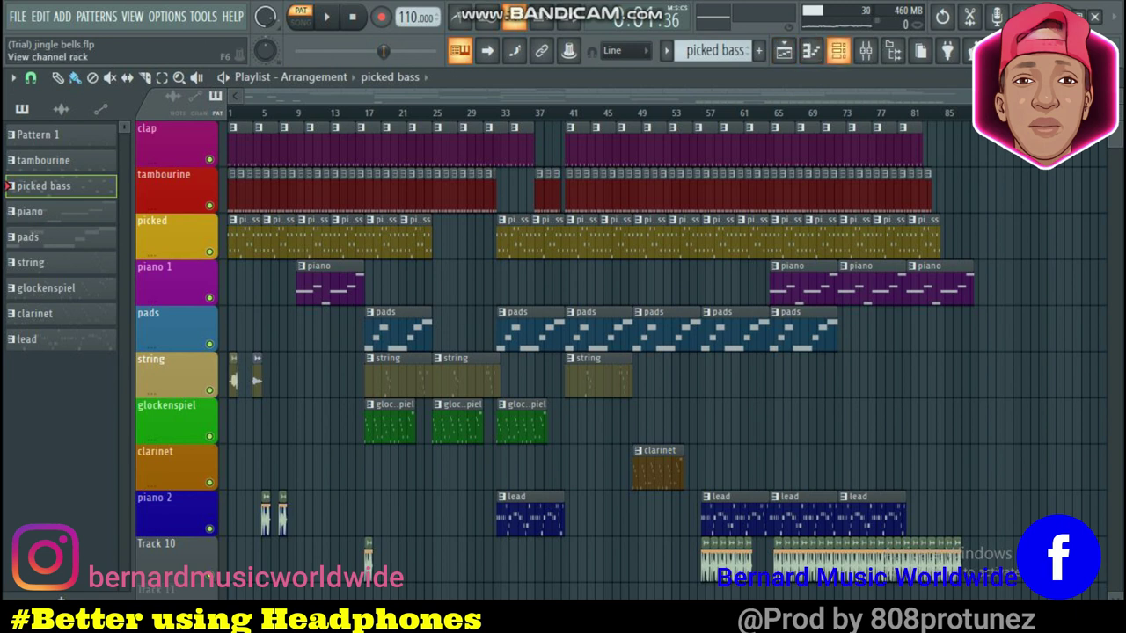
{"action": "left_click", "coordinate": [837, 51]}
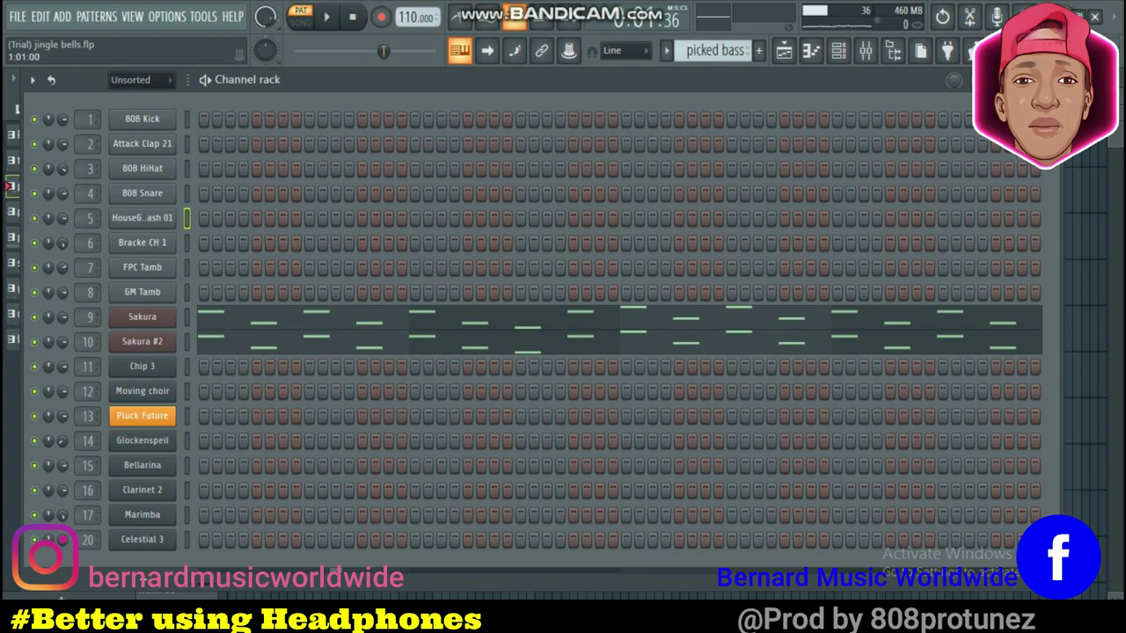
{"action": "left_click", "coordinate": [142, 316]}
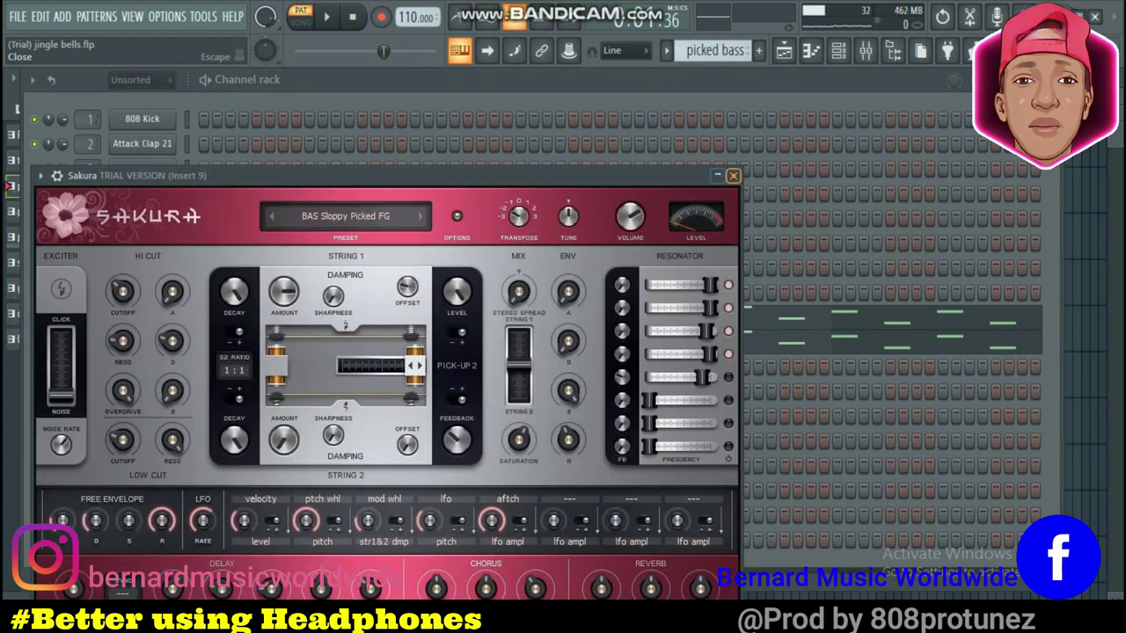
{"action": "left_click", "coordinate": [733, 175]}
{"action": "left_click", "coordinate": [141, 341]}
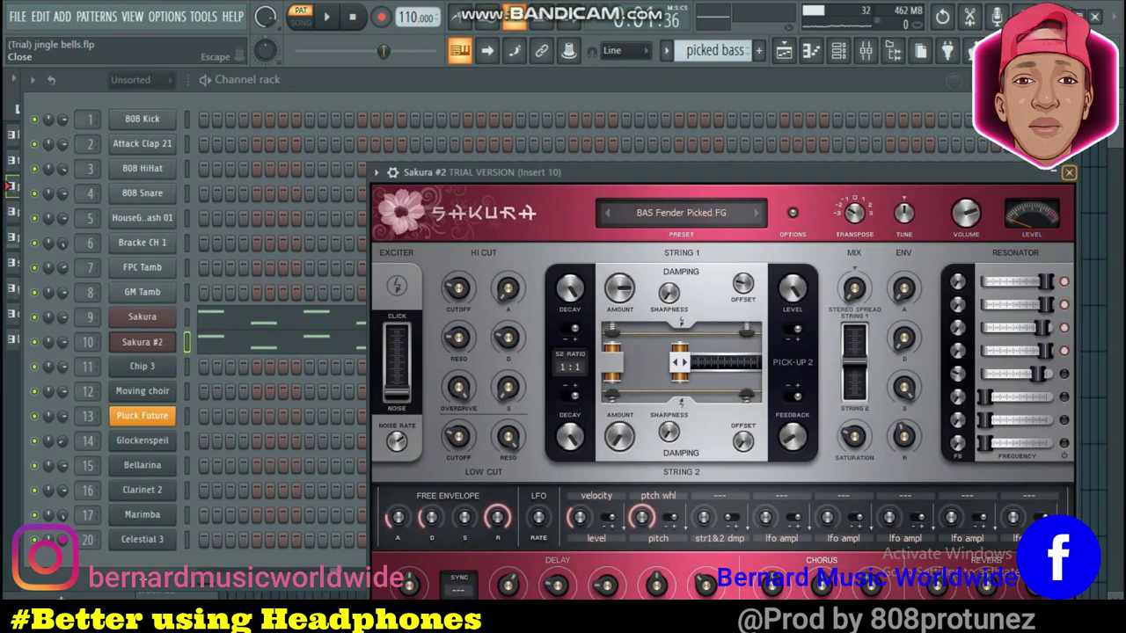
{"action": "left_click", "coordinate": [1068, 172]}
Play the picked bass notes of Sakura #2 in the piano roll and return to the playlist.
{"action": "left_click", "coordinate": [332, 340]}
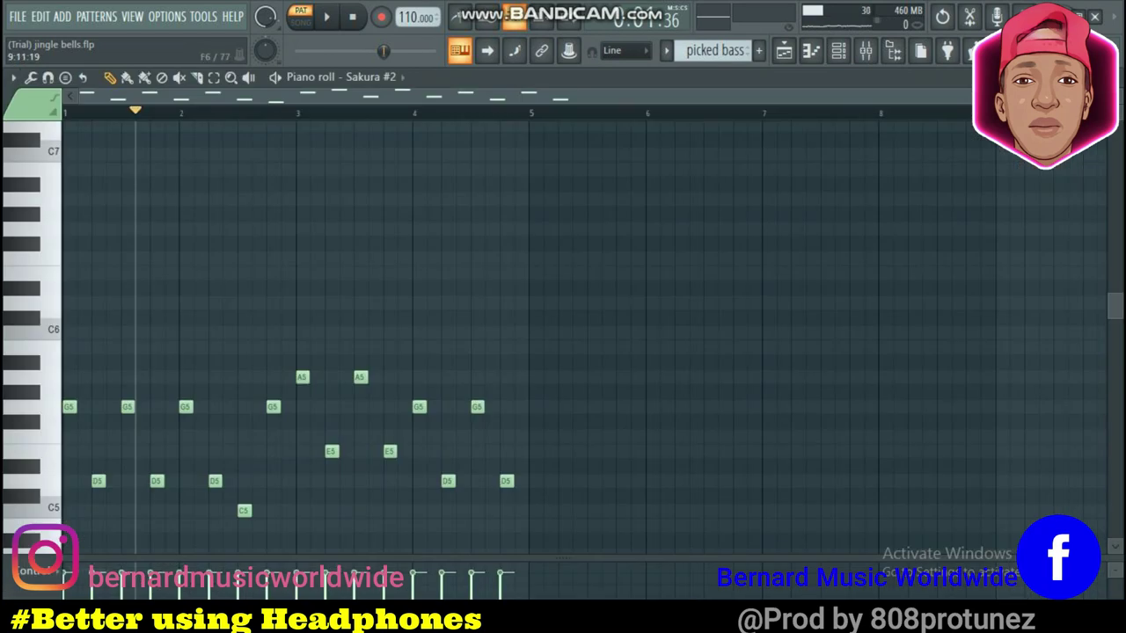
{"action": "scroll", "coordinate": [563, 341], "scroll_direction": "down", "scroll_amount": 3}
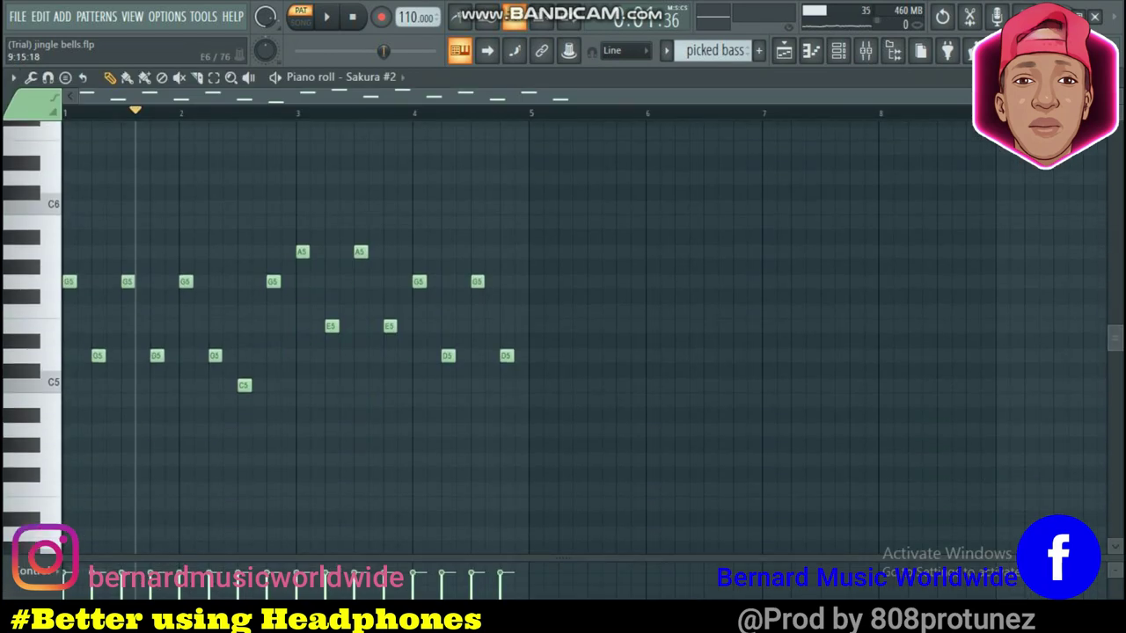
{"action": "scroll", "coordinate": [563, 341], "scroll_direction": "up", "scroll_amount": 3}
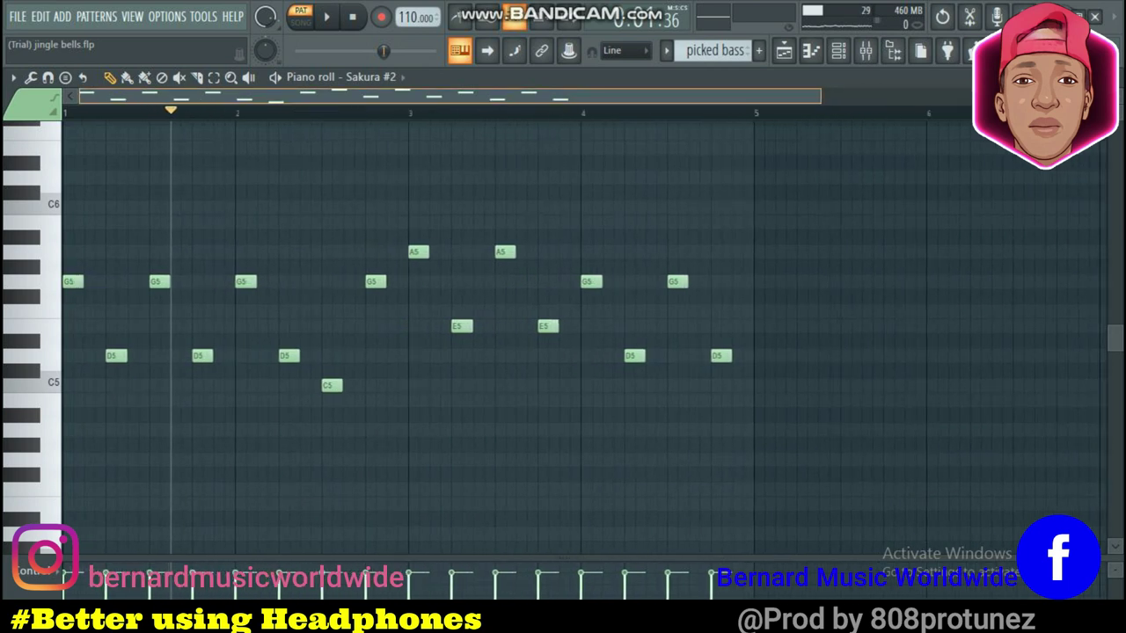
{"action": "key", "text": "space"}
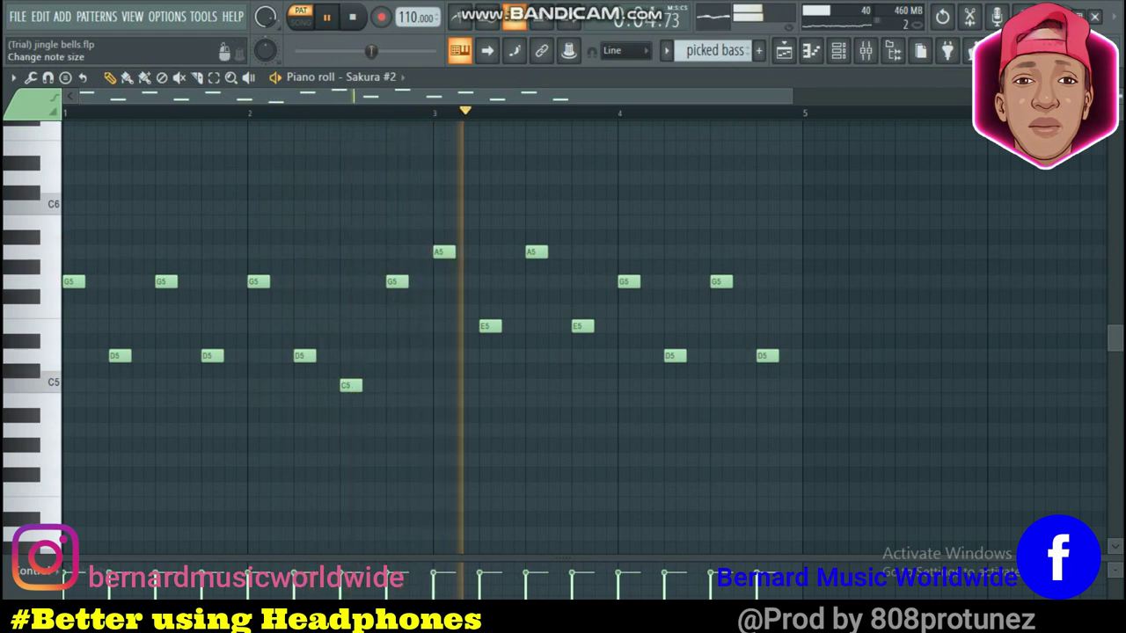
{"action": "key", "text": "Escape"}
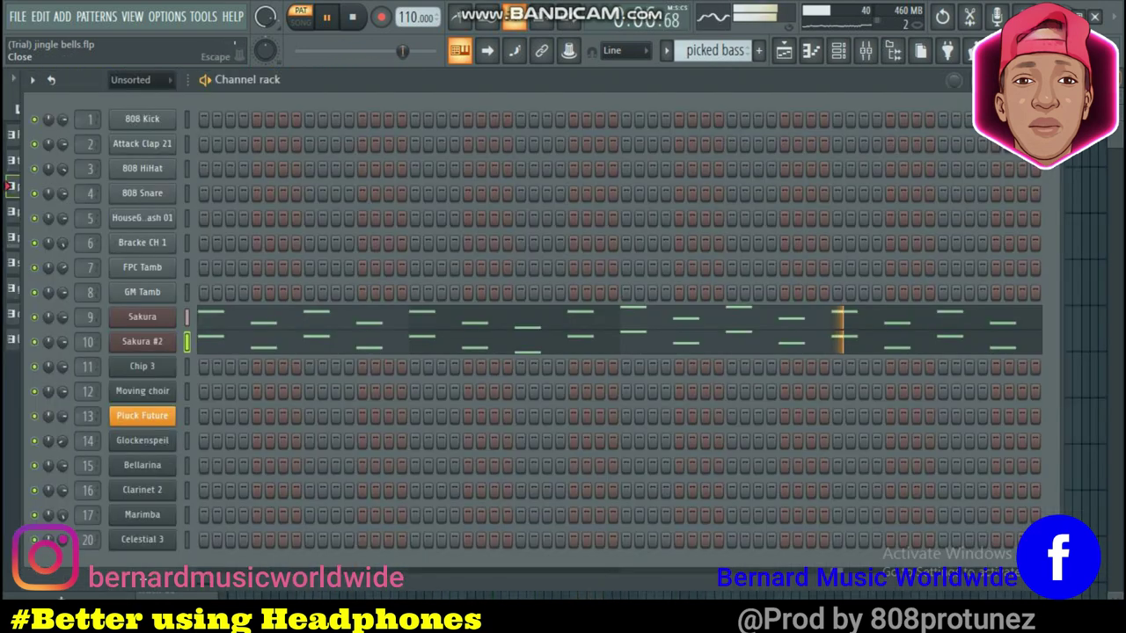
{"action": "key", "text": "Escape"}
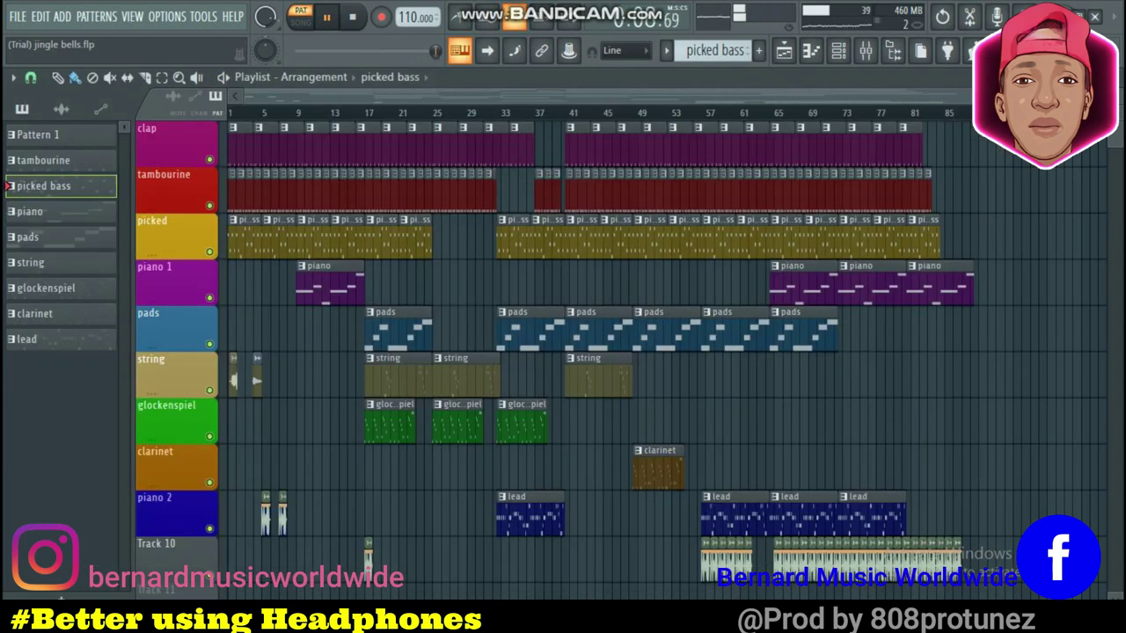
Select the piano pattern and inspect its Chip 3 instrument while the pattern plays.
{"action": "left_click", "coordinate": [59, 211]}
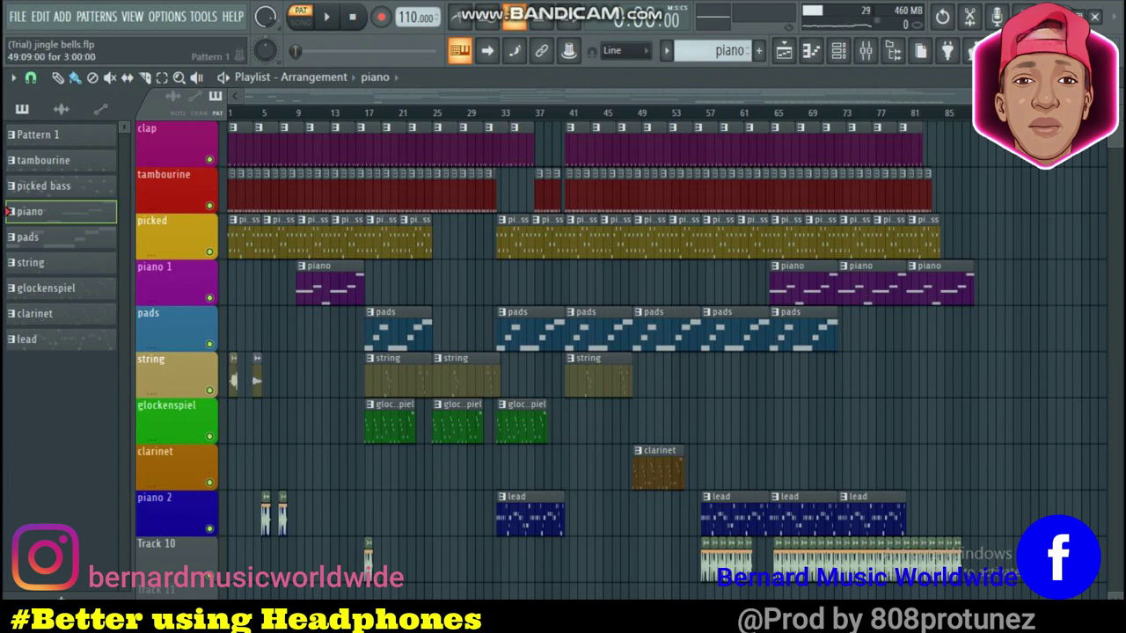
{"action": "left_click", "coordinate": [838, 50]}
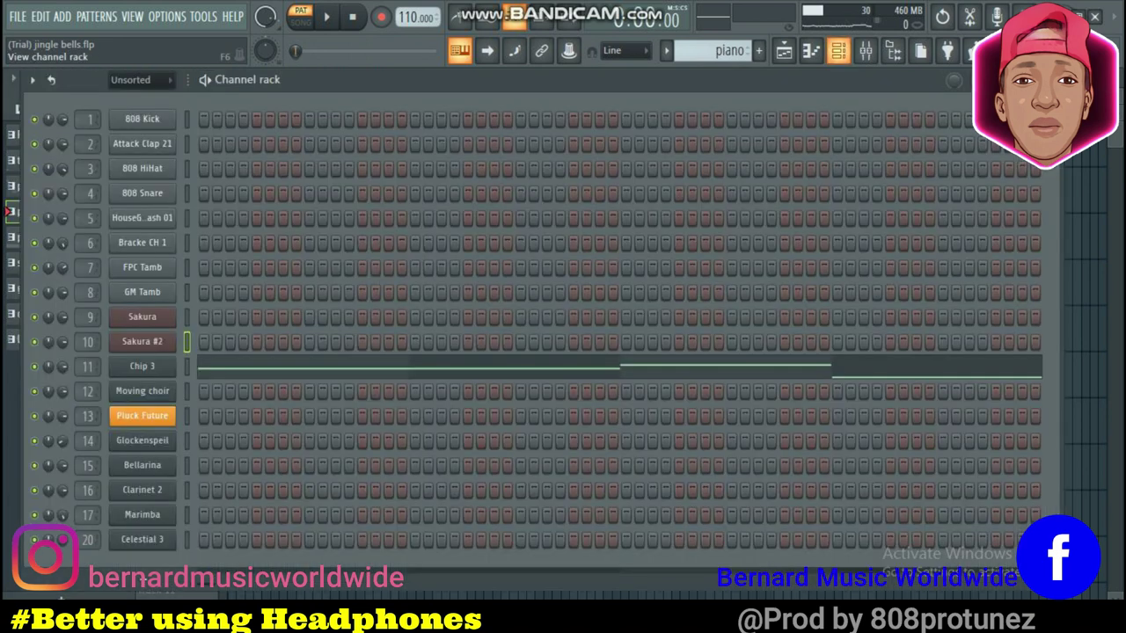
{"action": "left_click", "coordinate": [142, 366]}
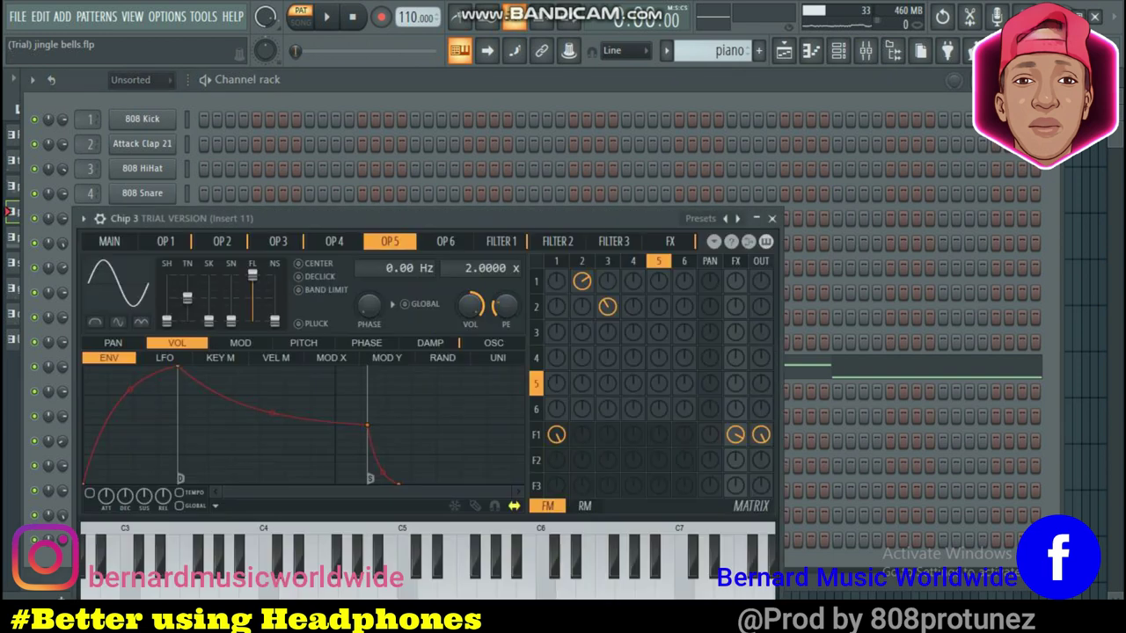
{"action": "left_click_drag", "start_coordinate": [422, 218], "coordinate": [436, 132]}
{"action": "key", "text": "space"}
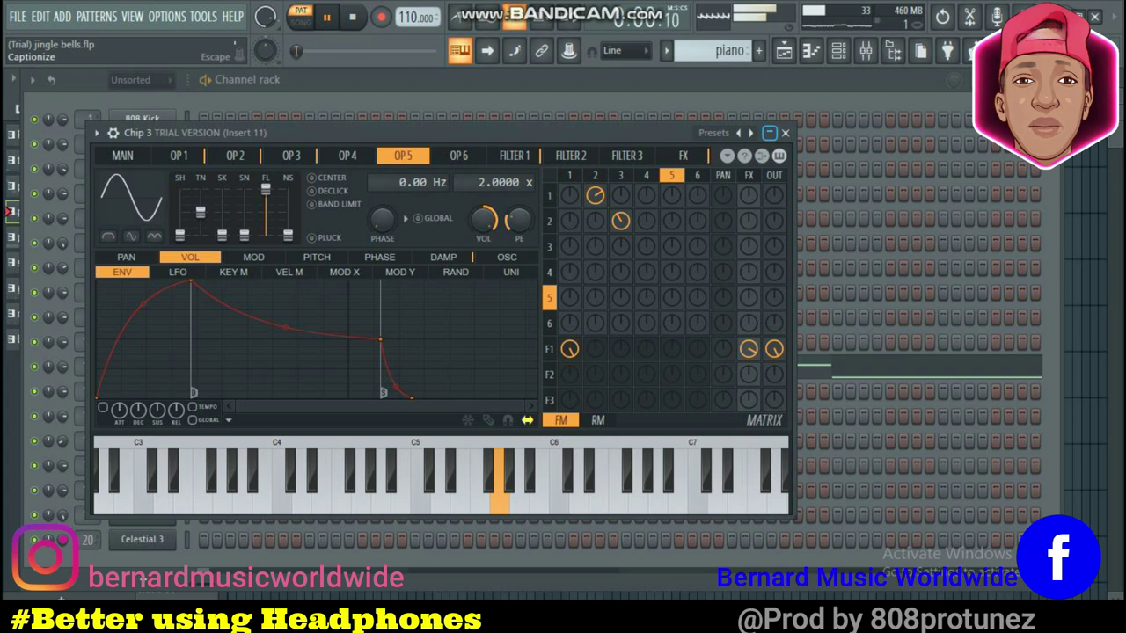
{"action": "left_click", "coordinate": [784, 133]}
Review the playing Chip 3 notes in the piano roll, stop playback, and return to the playlist.
{"action": "left_click", "coordinate": [811, 50]}
{"action": "key", "text": "1"}
{"action": "key", "text": "Page_Down"}
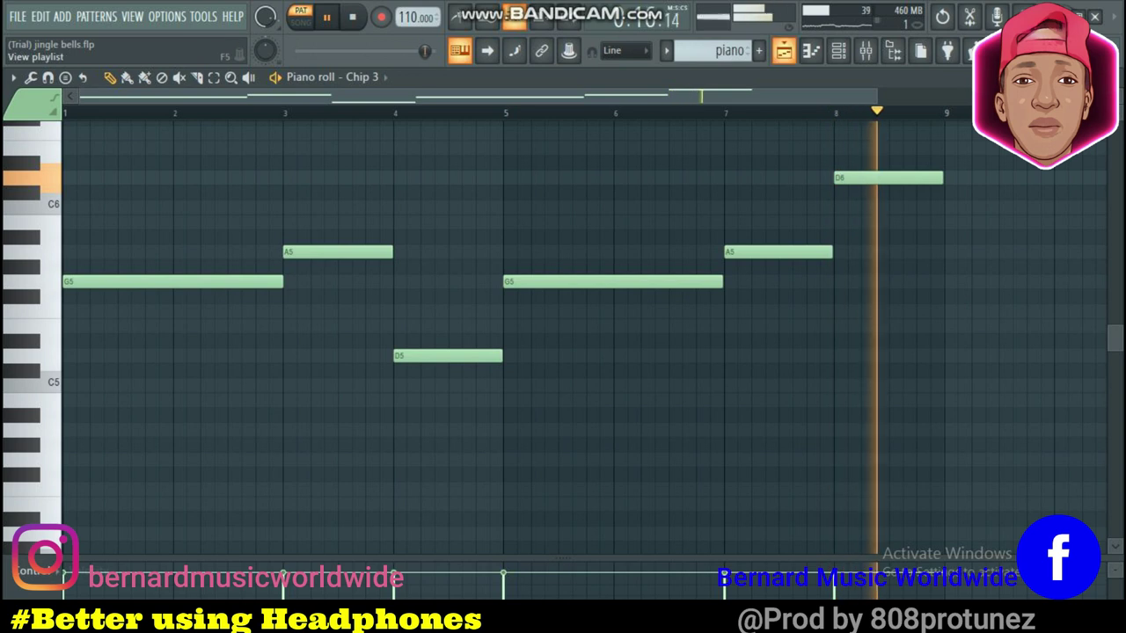
{"action": "key", "text": "space"}
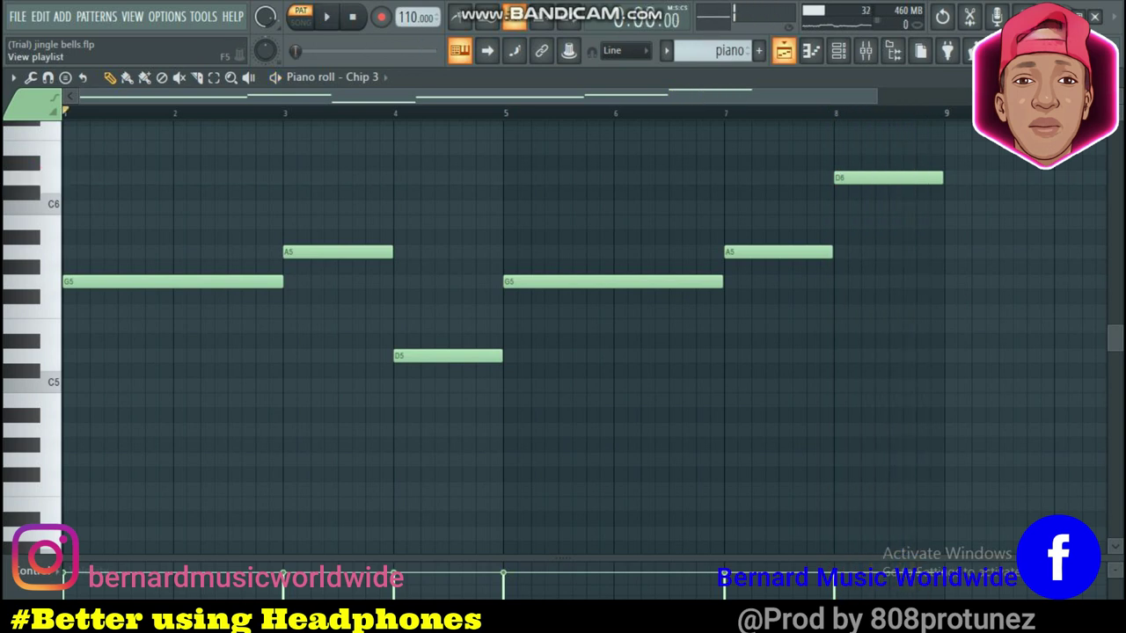
{"action": "key", "text": "F5"}
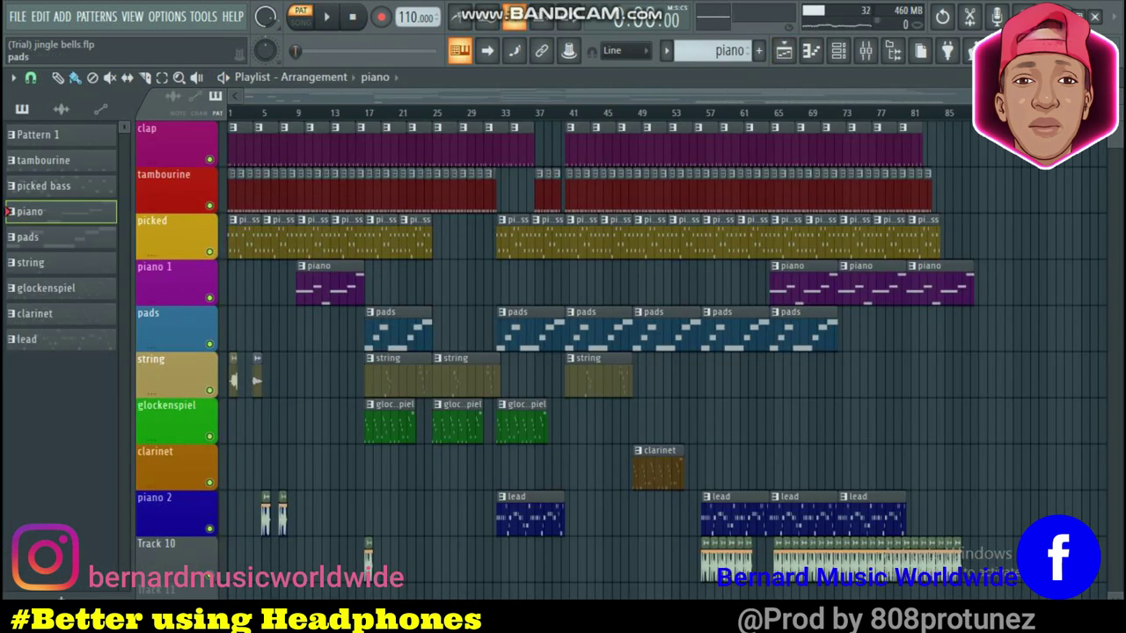
Select the pads pattern and play its Moving choir notes in the piano roll.
{"action": "left_click", "coordinate": [35, 237]}
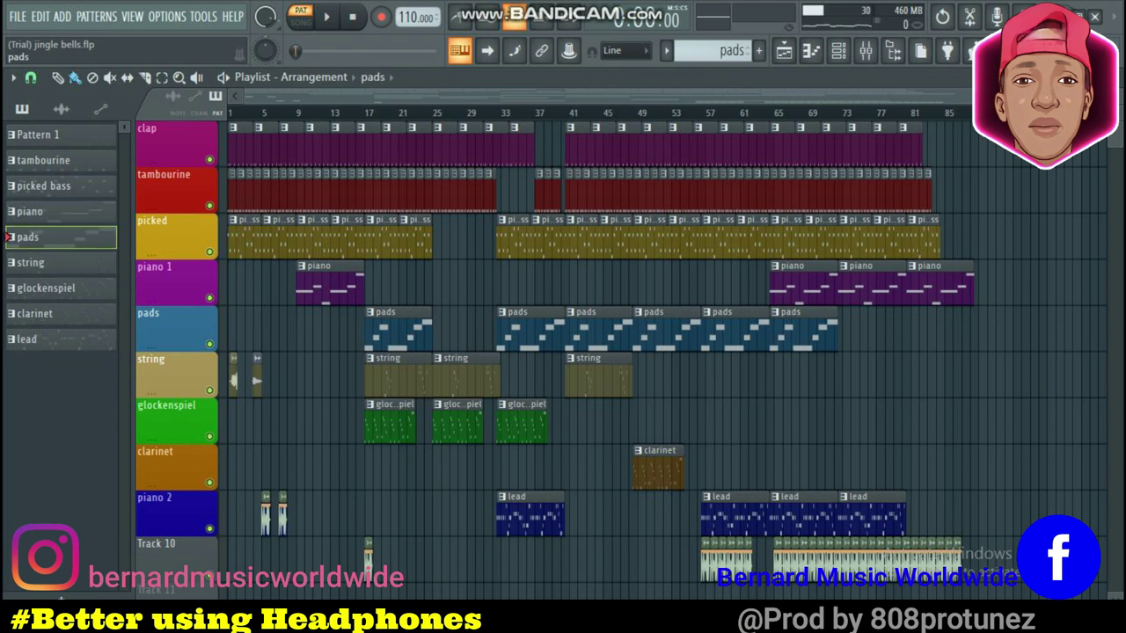
{"action": "left_click", "coordinate": [782, 50]}
{"action": "left_click", "coordinate": [783, 51]}
{"action": "left_click", "coordinate": [811, 50]}
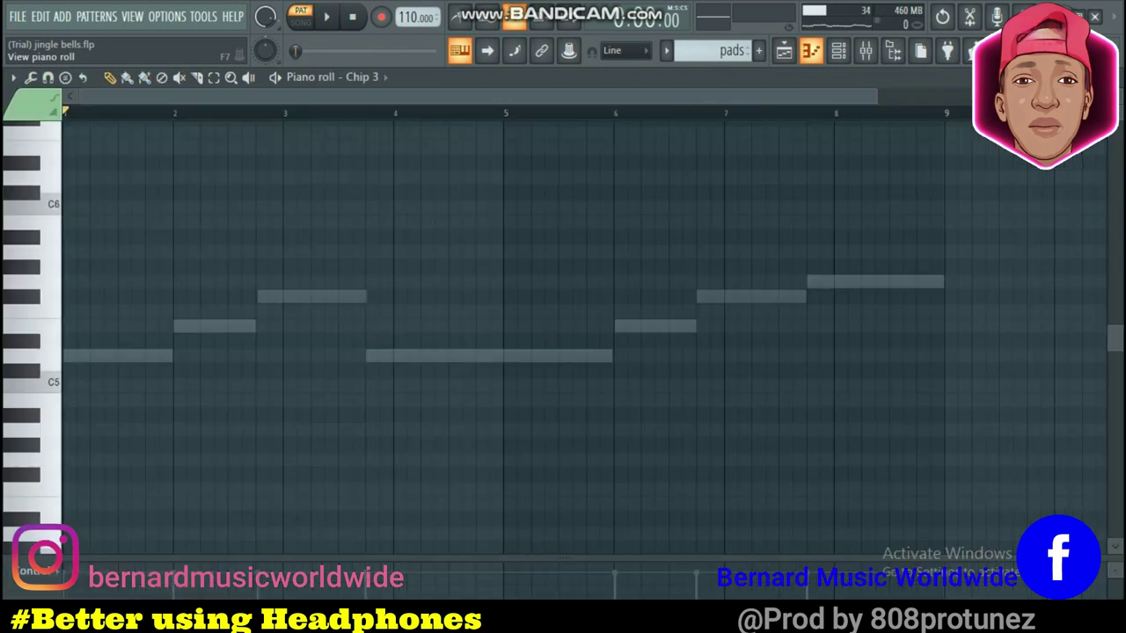
{"action": "left_click", "coordinate": [811, 50]}
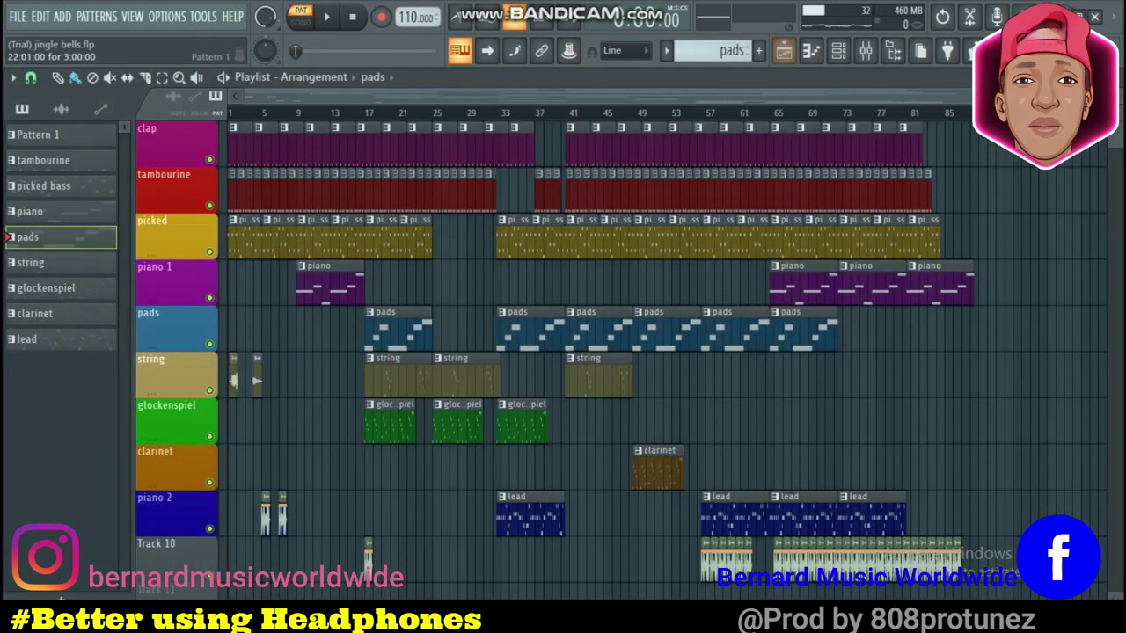
{"action": "double_click", "coordinate": [79, 237]}
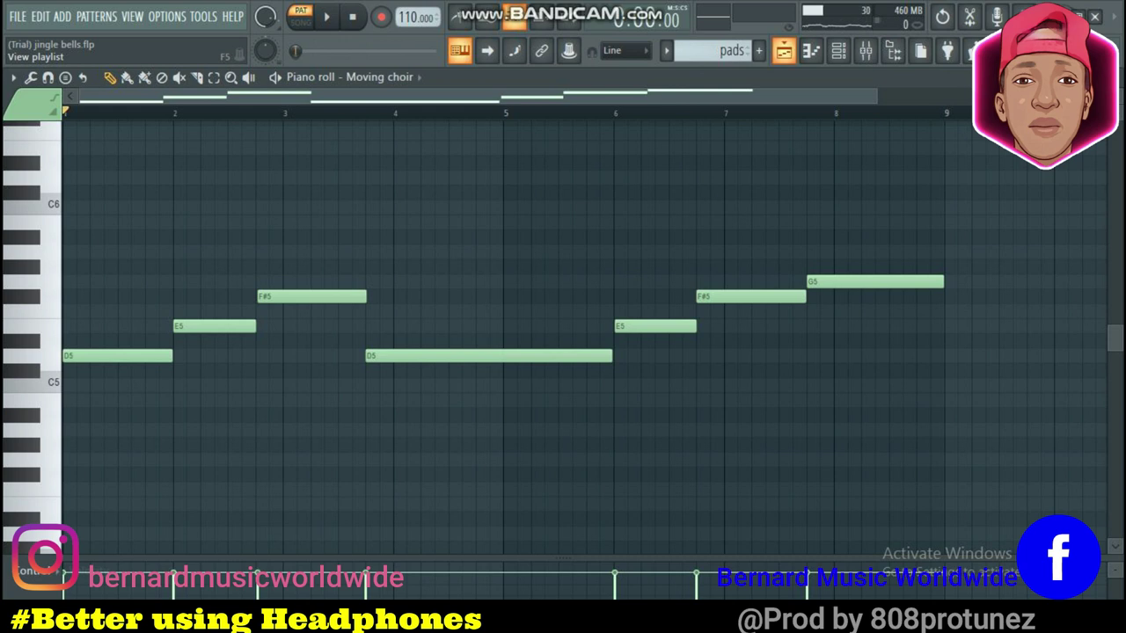
{"action": "left_click", "coordinate": [811, 50]}
{"action": "key", "text": "space"}
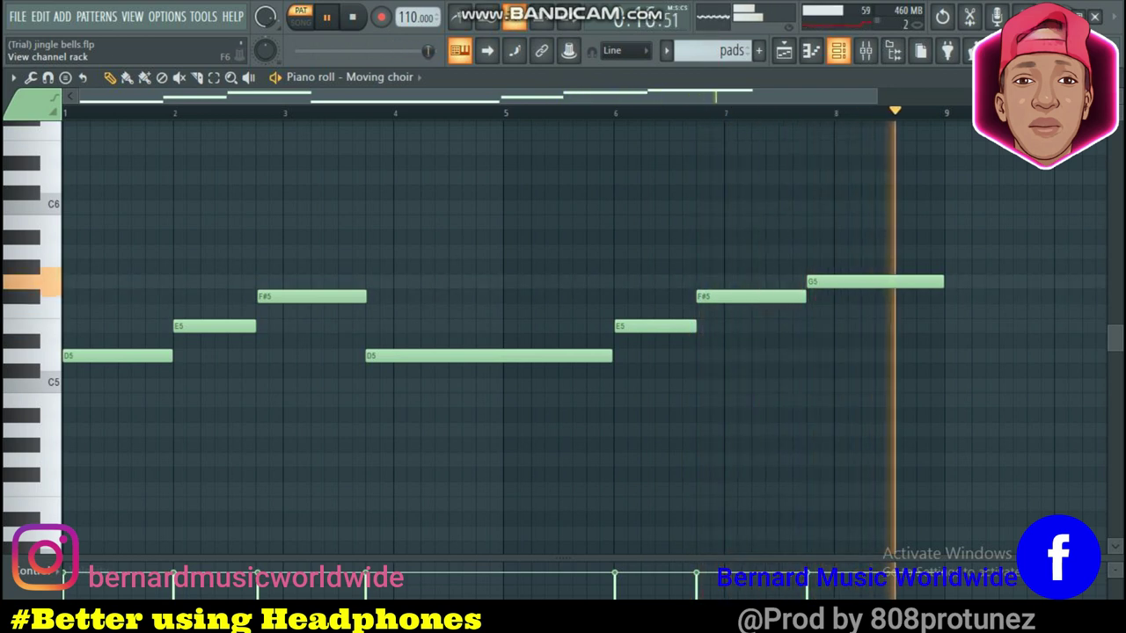
Inspect the Moving choir synth settings during pads playback, stop playback, and return to the piano roll.
{"action": "key", "text": "F6"}
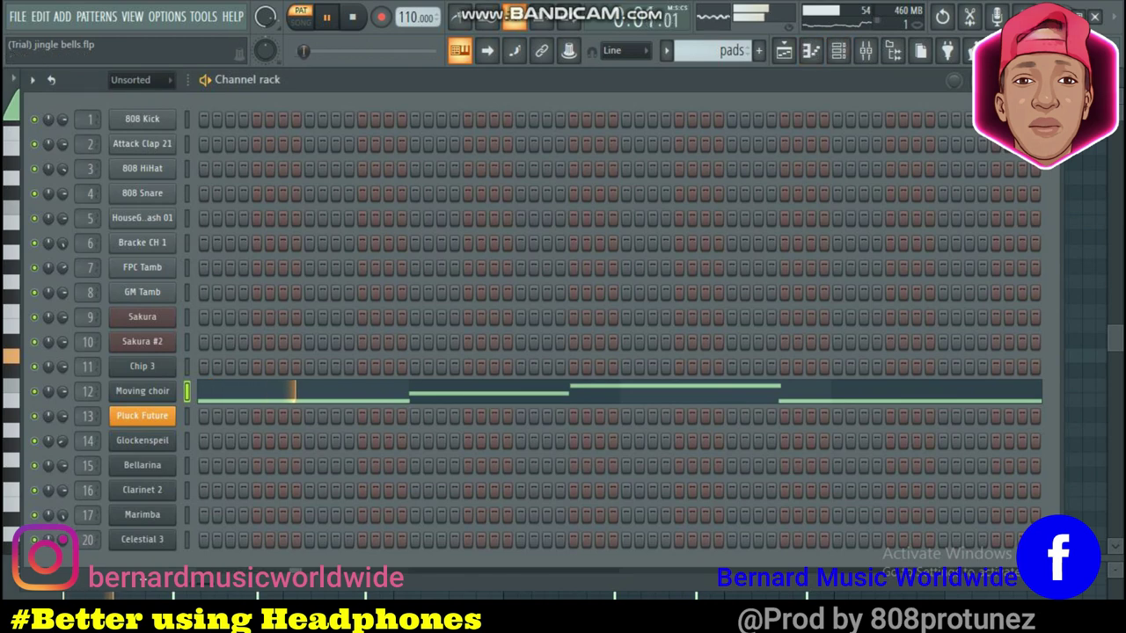
{"action": "left_click", "coordinate": [142, 391]}
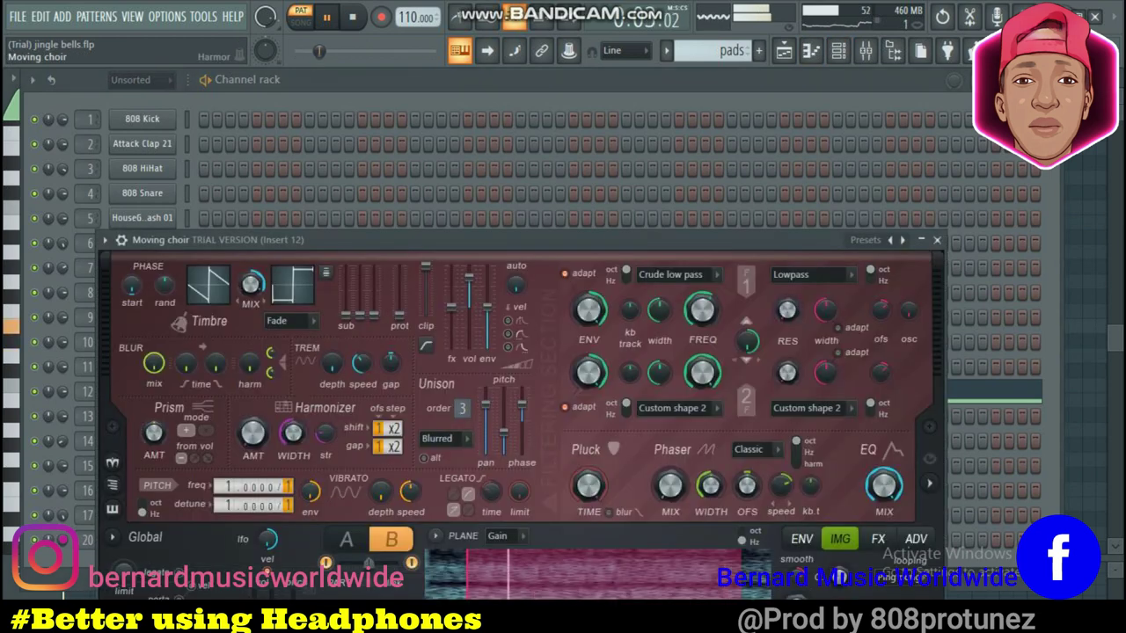
{"action": "left_click_drag", "start_coordinate": [519, 239], "coordinate": [535, 64]}
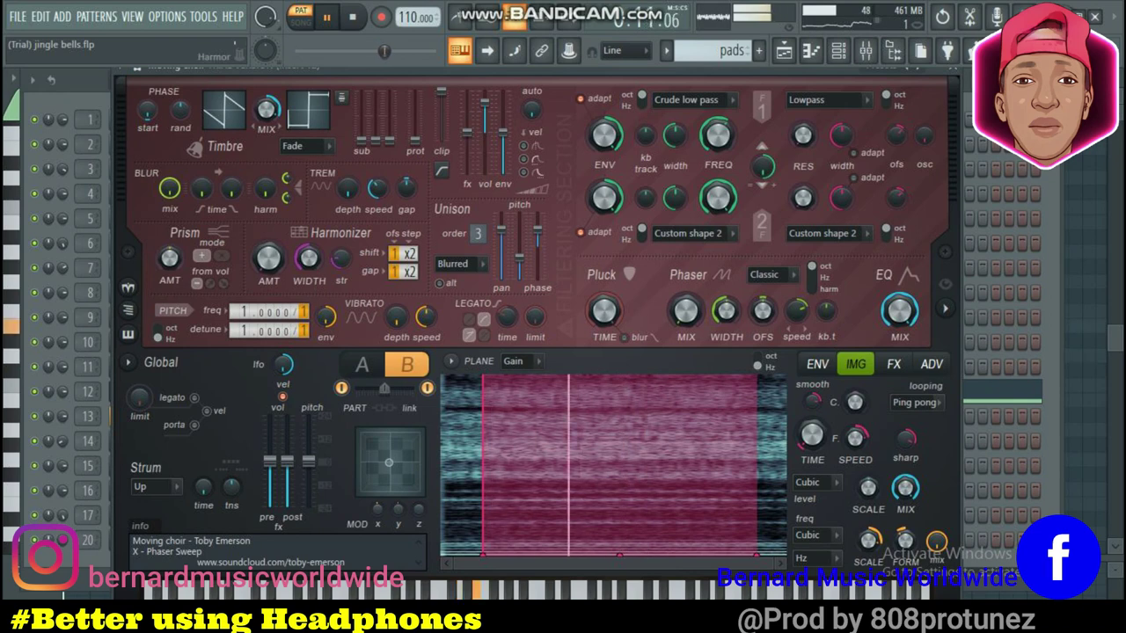
{"action": "left_click_drag", "start_coordinate": [535, 65], "coordinate": [535, 86]}
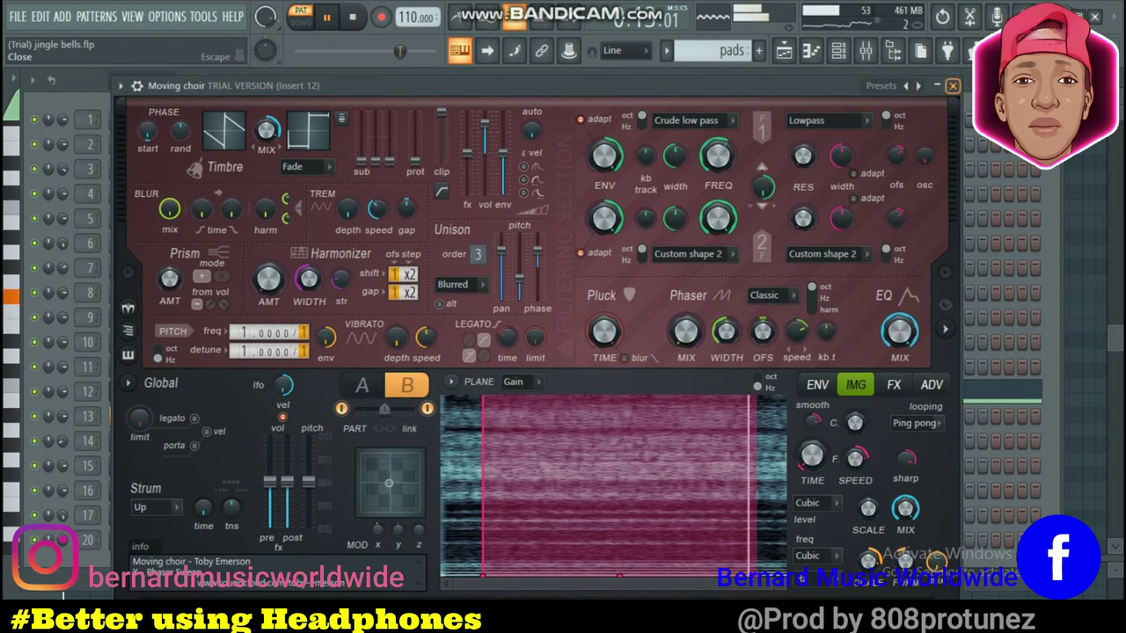
{"action": "left_click", "coordinate": [953, 86]}
{"action": "key", "text": "space"}
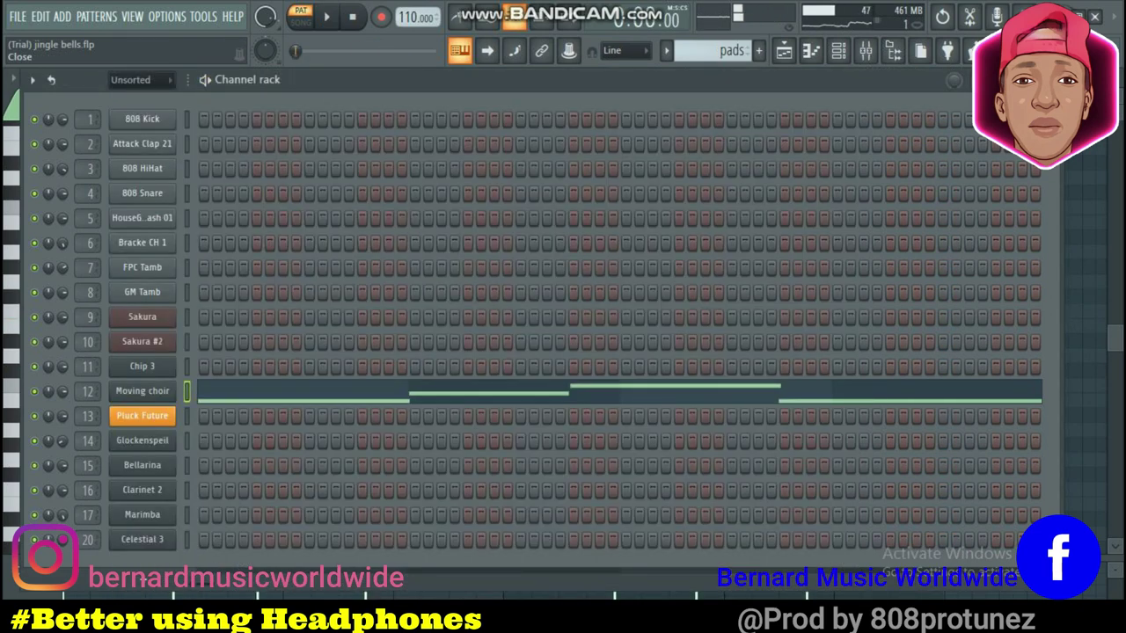
{"action": "left_click", "coordinate": [1047, 79]}
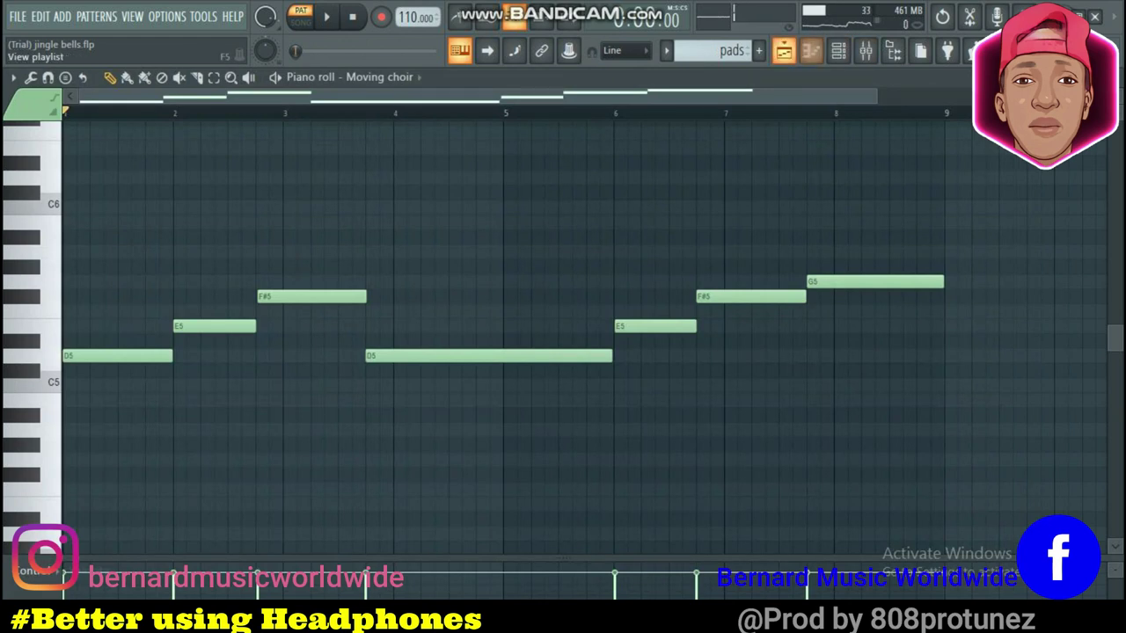
Select the string pattern in the playlist and play its Pluck Future notes in the piano roll.
{"action": "left_click", "coordinate": [783, 50]}
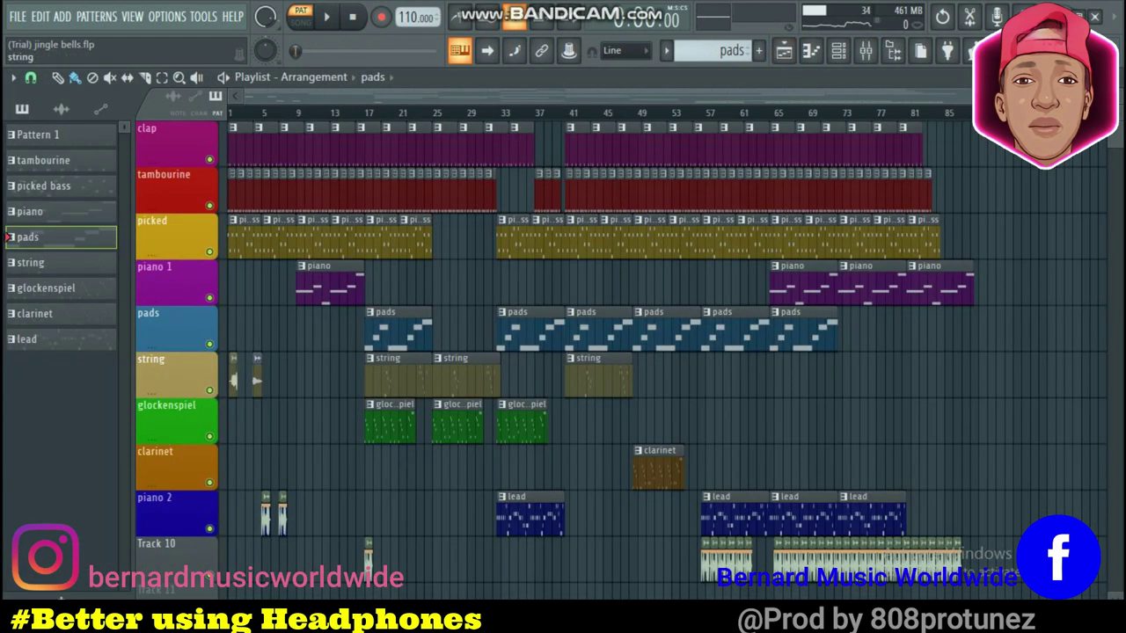
{"action": "left_click", "coordinate": [60, 262]}
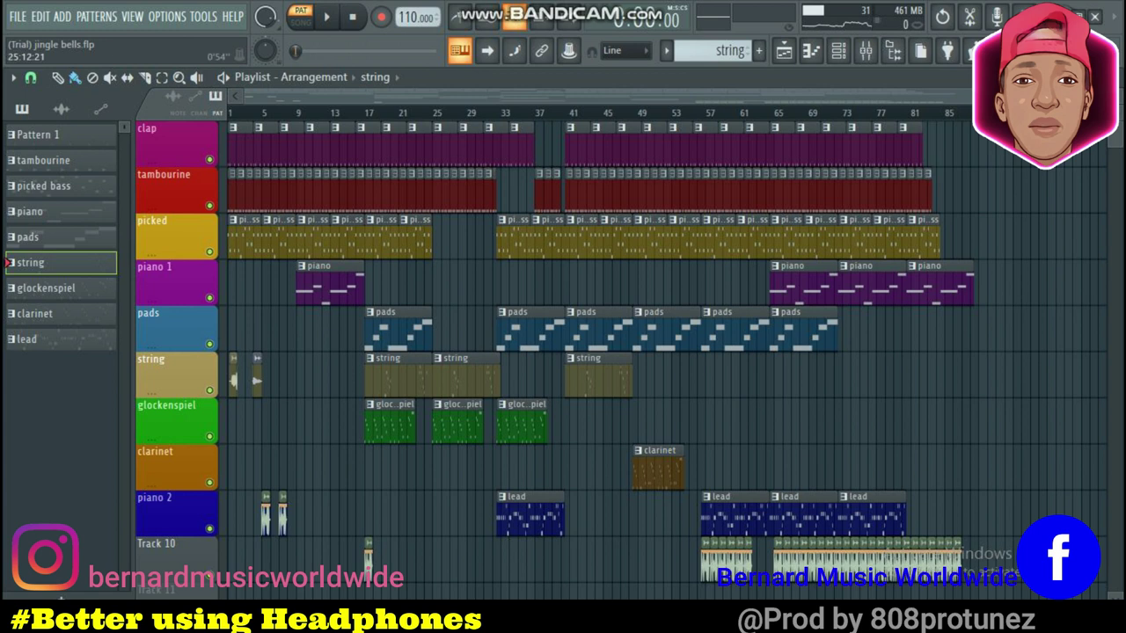
{"action": "key", "text": "F7"}
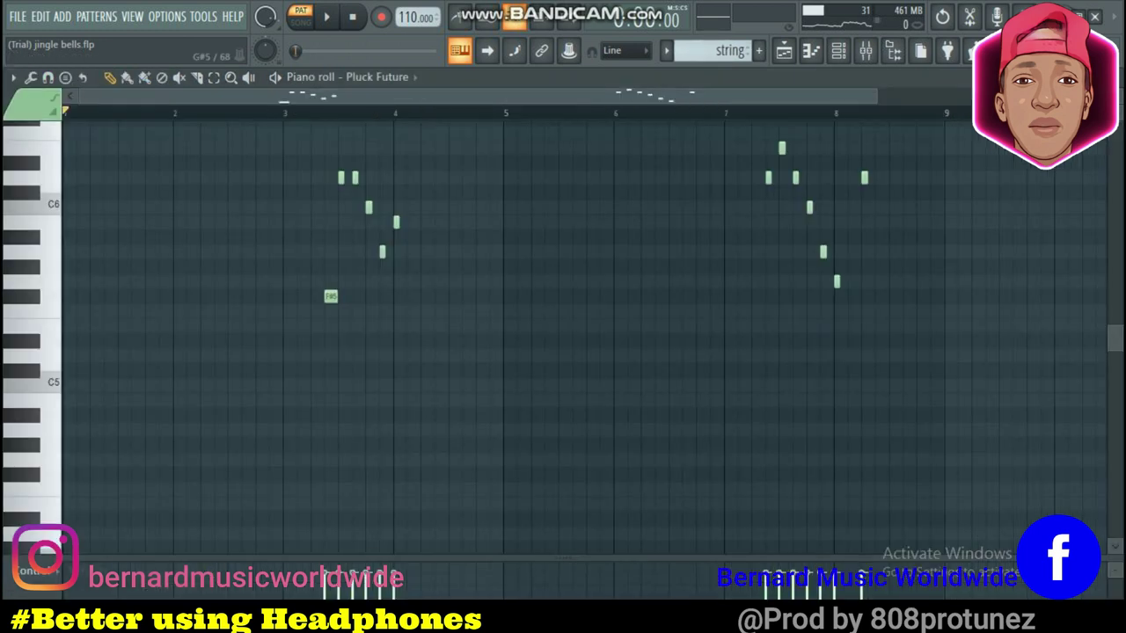
{"action": "left_click_drag", "start_coordinate": [1114, 338], "coordinate": [1115, 300]}
{"action": "key", "text": "space"}
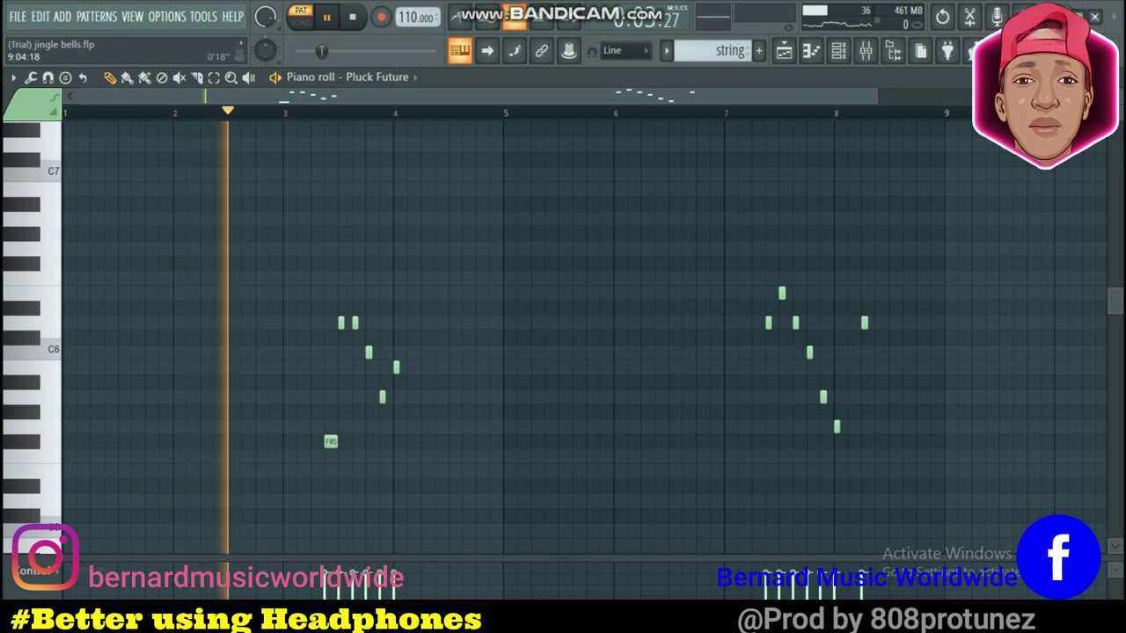
Inspect the Pluck Future synth settings during string pattern playback, then close them and return to the playlist.
{"action": "left_click", "coordinate": [838, 50]}
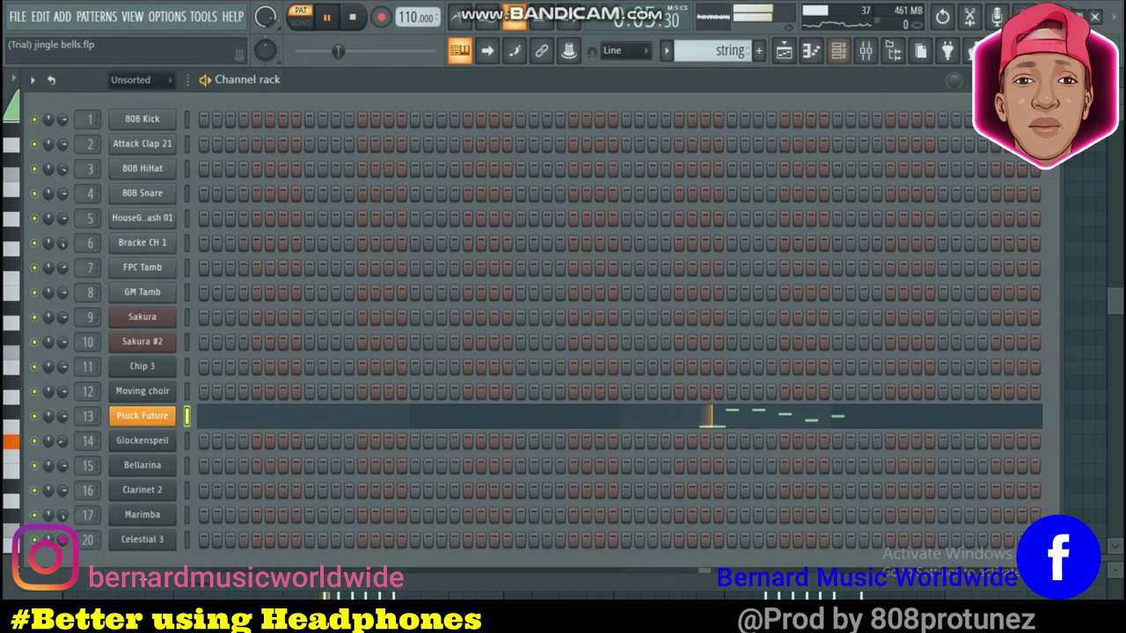
{"action": "left_click", "coordinate": [142, 415]}
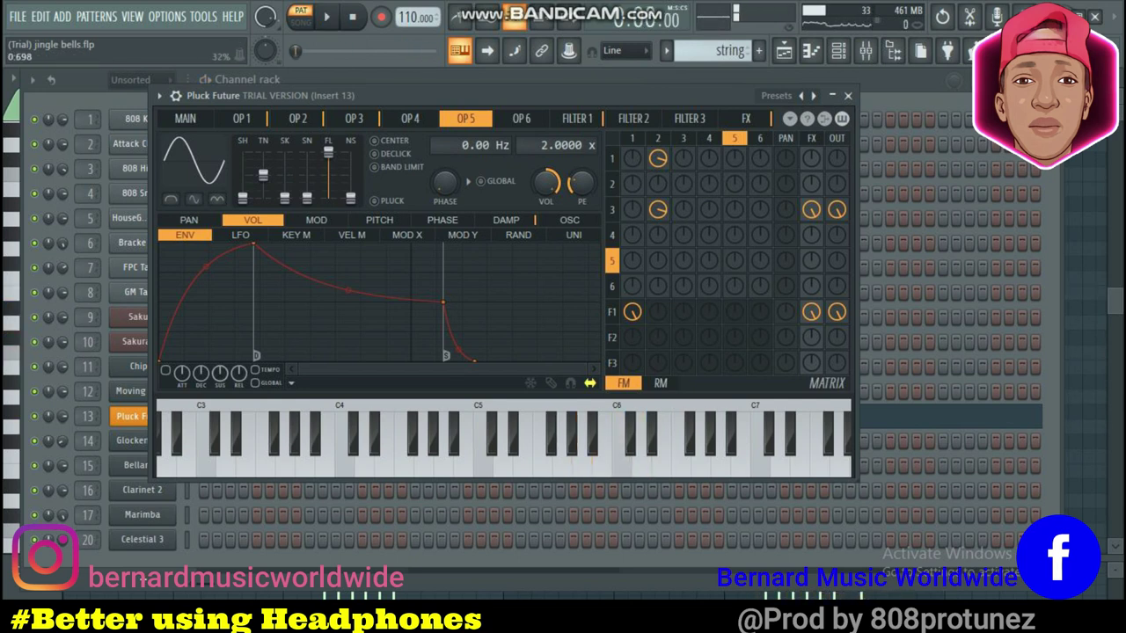
{"action": "left_click", "coordinate": [847, 95]}
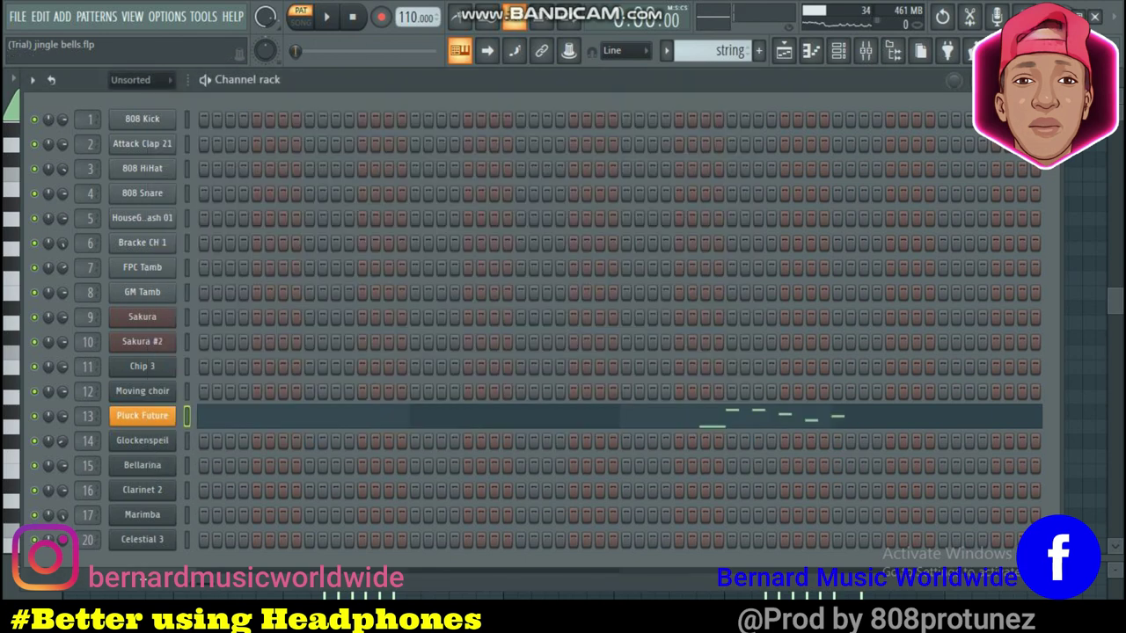
{"action": "left_click", "coordinate": [1042, 79]}
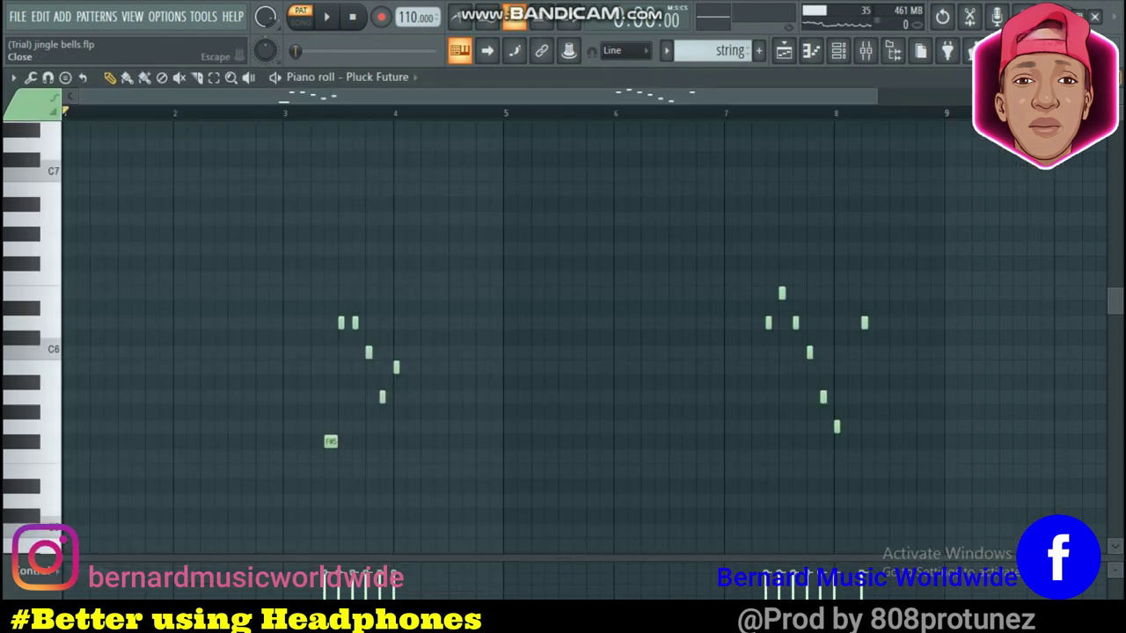
{"action": "key", "text": "F5"}
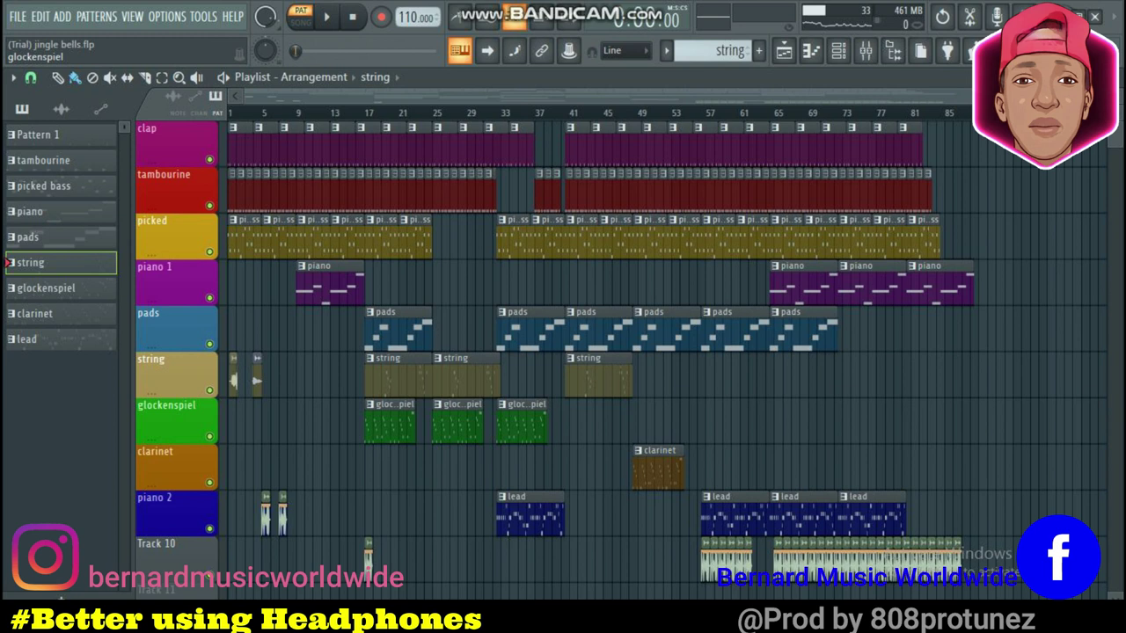
Play the glockenspiel pattern's notes in the piano roll and check its Glockenspeil and Bellarina channels before returning to the playlist.
{"action": "double_click", "coordinate": [68, 288]}
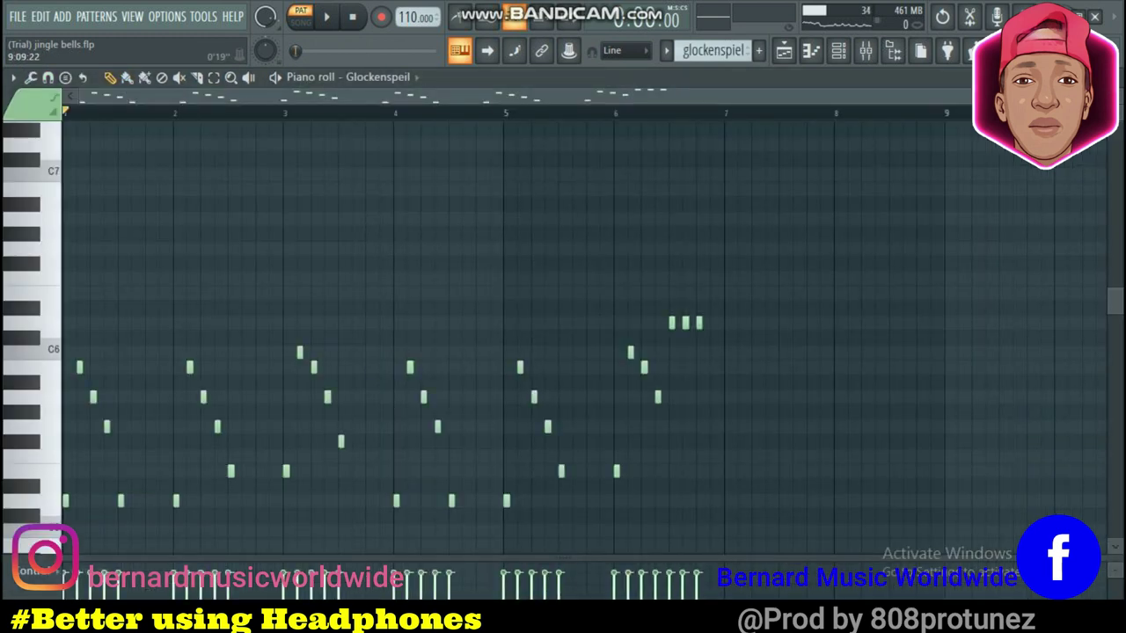
{"action": "left_click_drag", "start_coordinate": [1037, 96], "coordinate": [789, 96]}
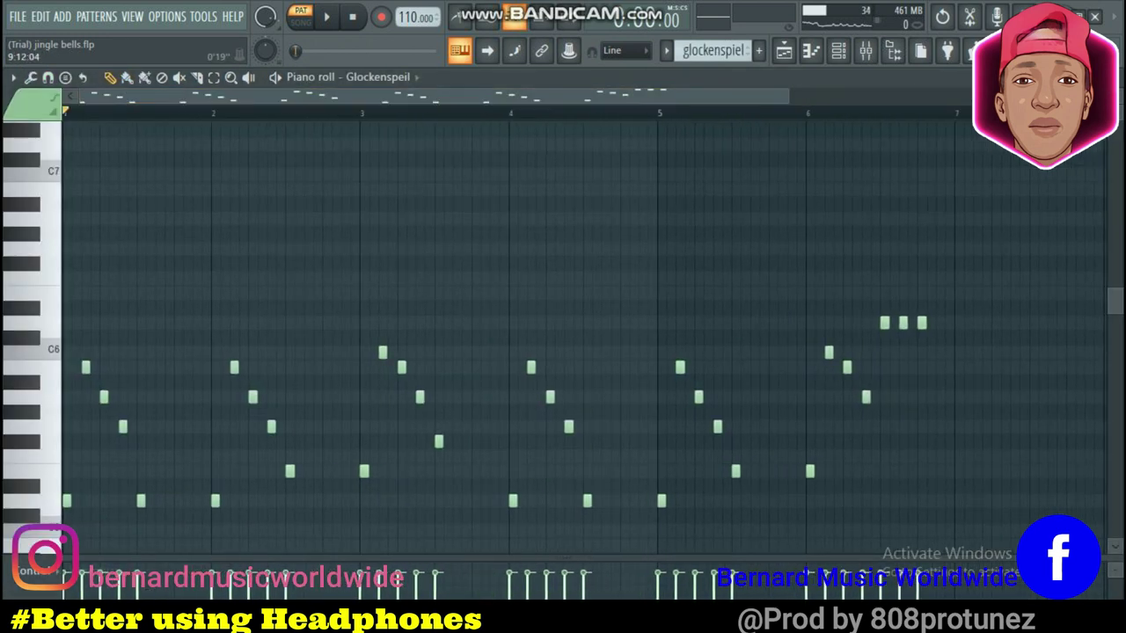
{"action": "key", "text": "space"}
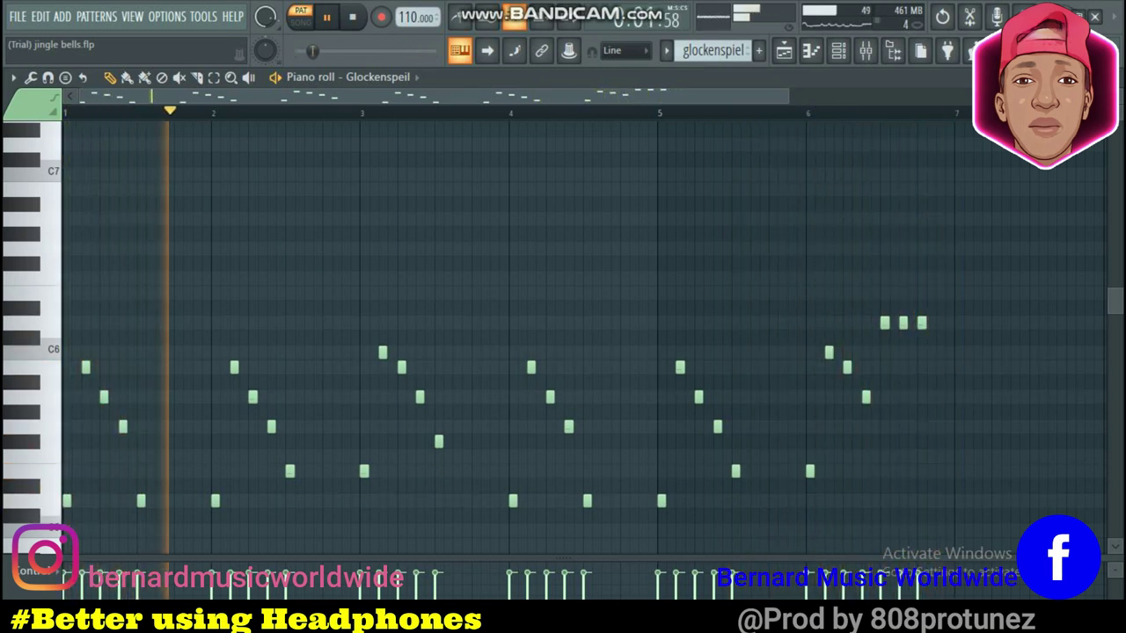
{"action": "left_click", "coordinate": [839, 50]}
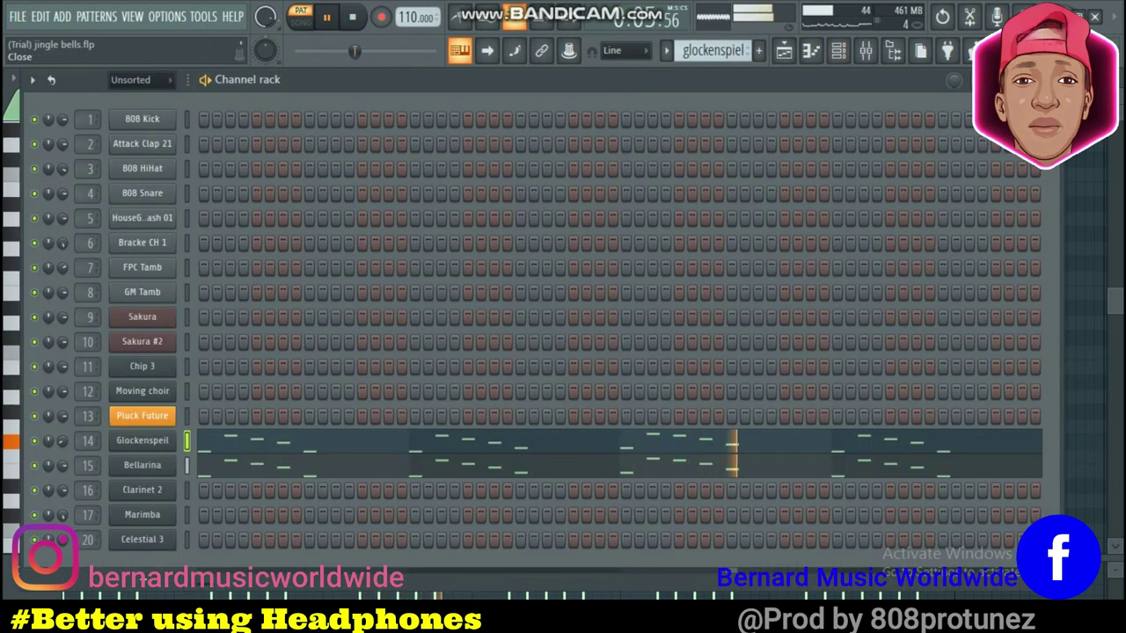
{"action": "left_click", "coordinate": [1047, 80]}
{"action": "key", "text": "Escape"}
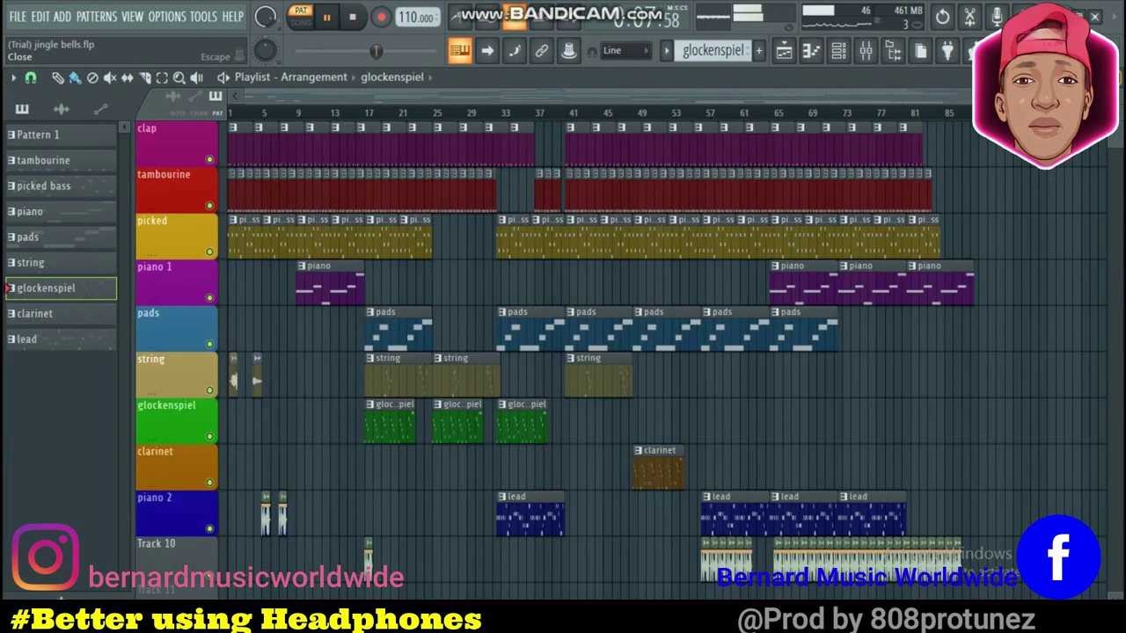
Play the clarinet pattern's Clarinet 2 notes in the piano roll, then return to the playlist.
{"action": "double_click", "coordinate": [61, 313]}
{"action": "key", "text": "space"}
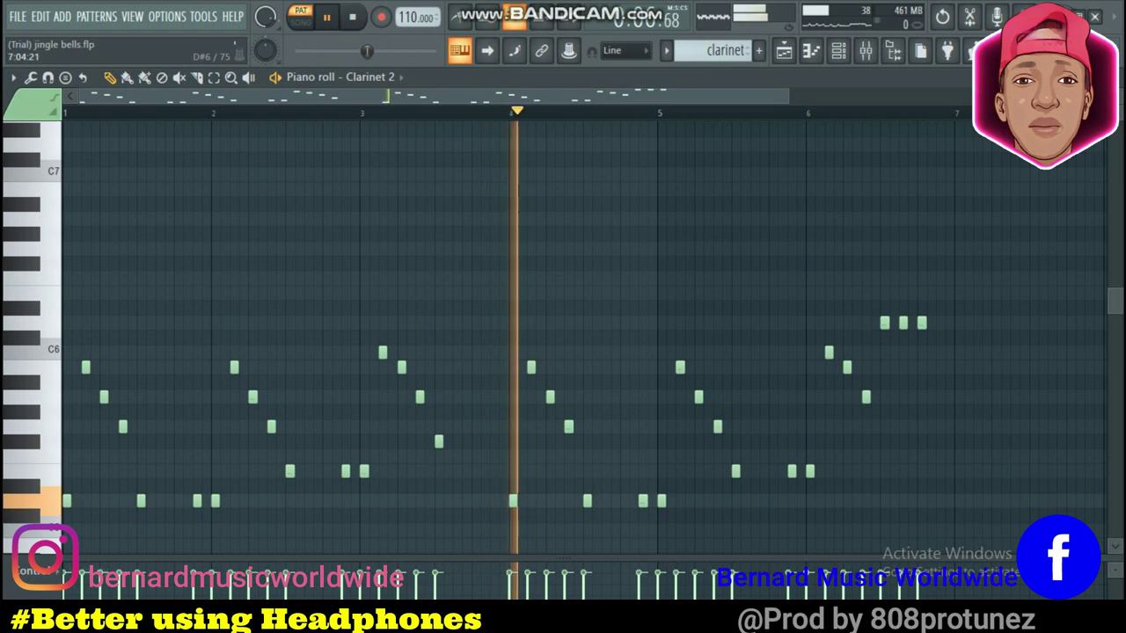
{"action": "scroll", "coordinate": [581, 334], "scroll_direction": "down", "scroll_amount": 1}
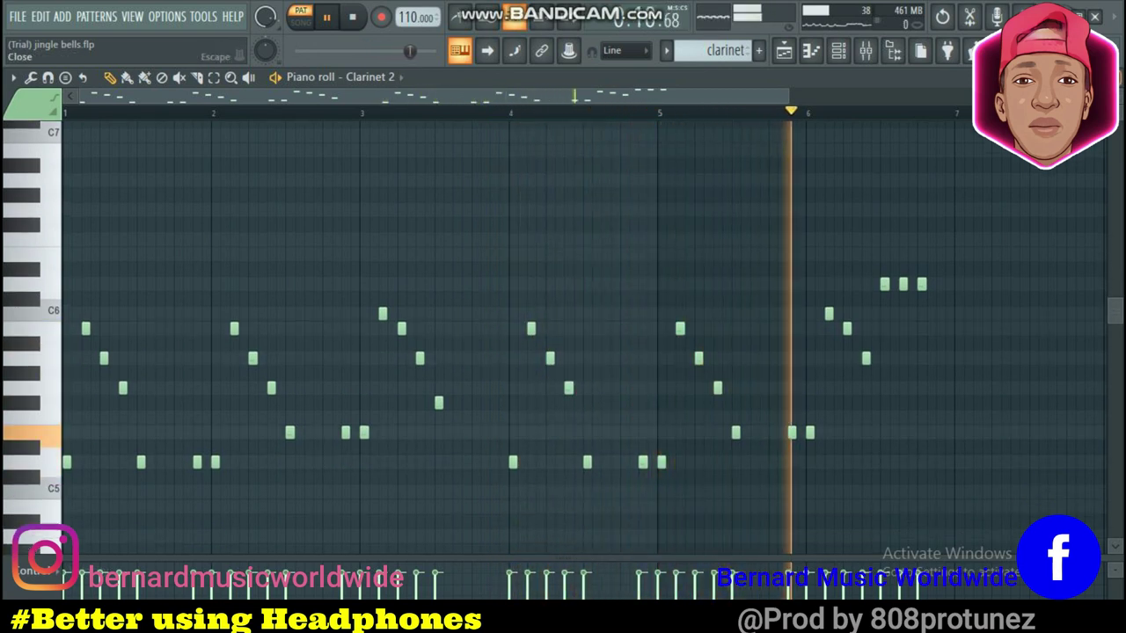
{"action": "key", "text": "F5"}
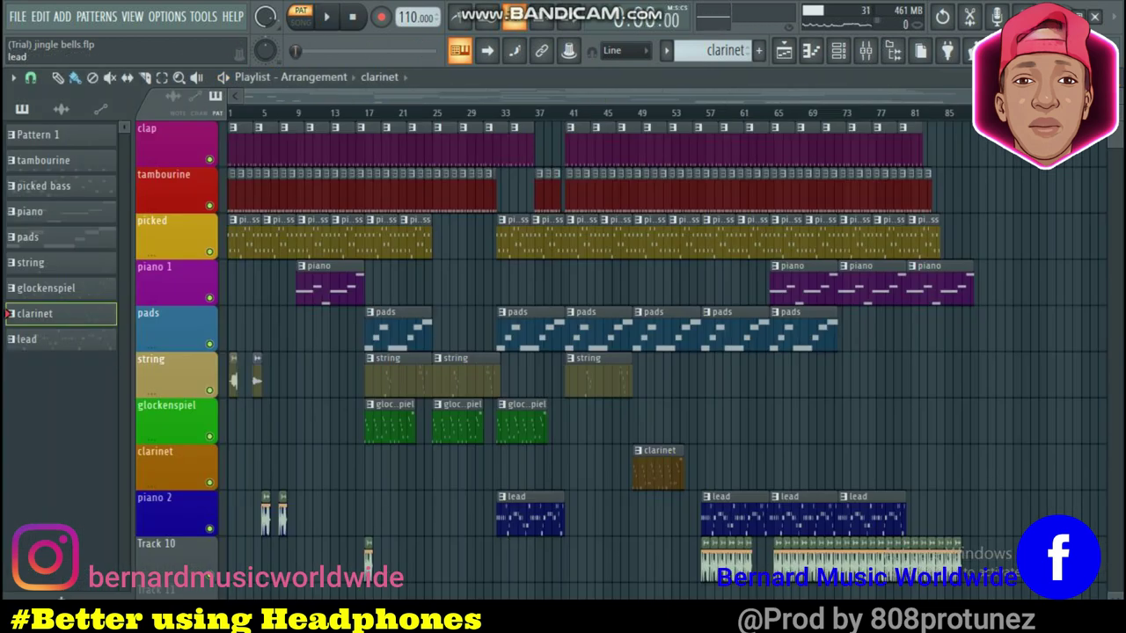
Open the lead pattern and play its full run of Marimba notes in the piano roll.
{"action": "double_click", "coordinate": [35, 339]}
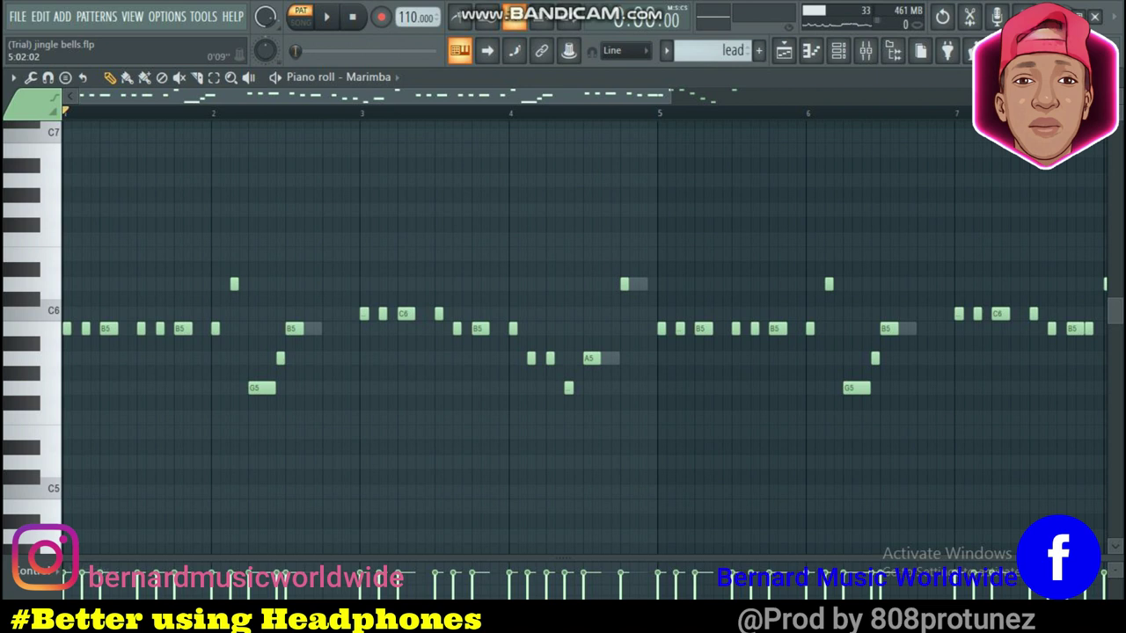
{"action": "left_click_drag", "start_coordinate": [671, 95], "coordinate": [739, 96]}
{"action": "key", "text": "space"}
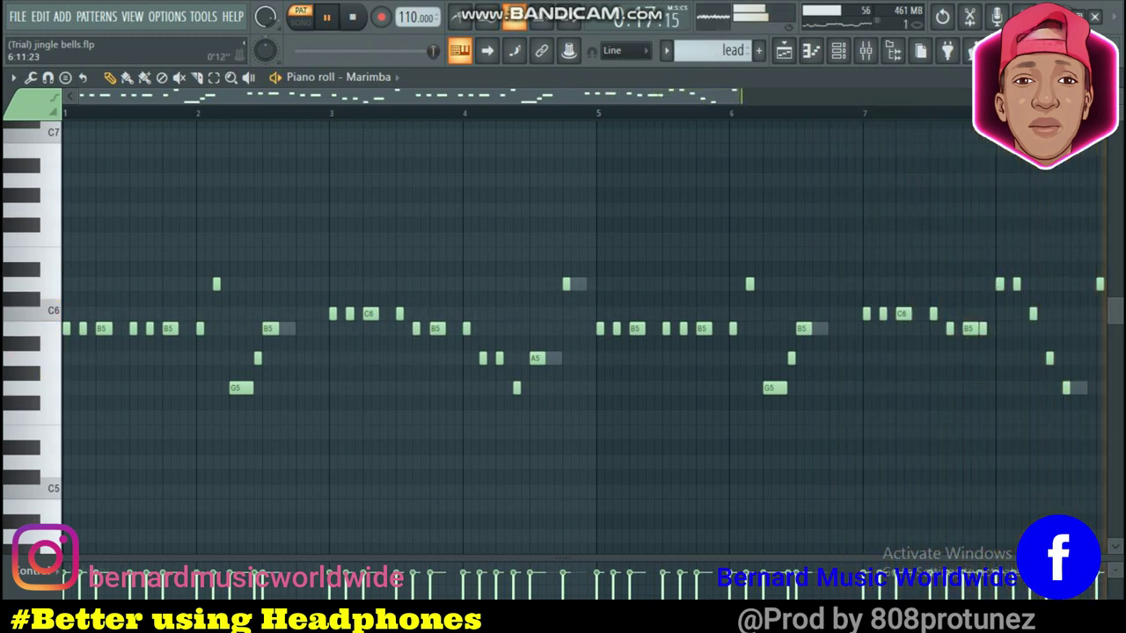
Inspect the lead's Marimba and Celestial 3 channels during playback, then stop and close the instrument and channel rack windows.
{"action": "key", "text": "F6"}
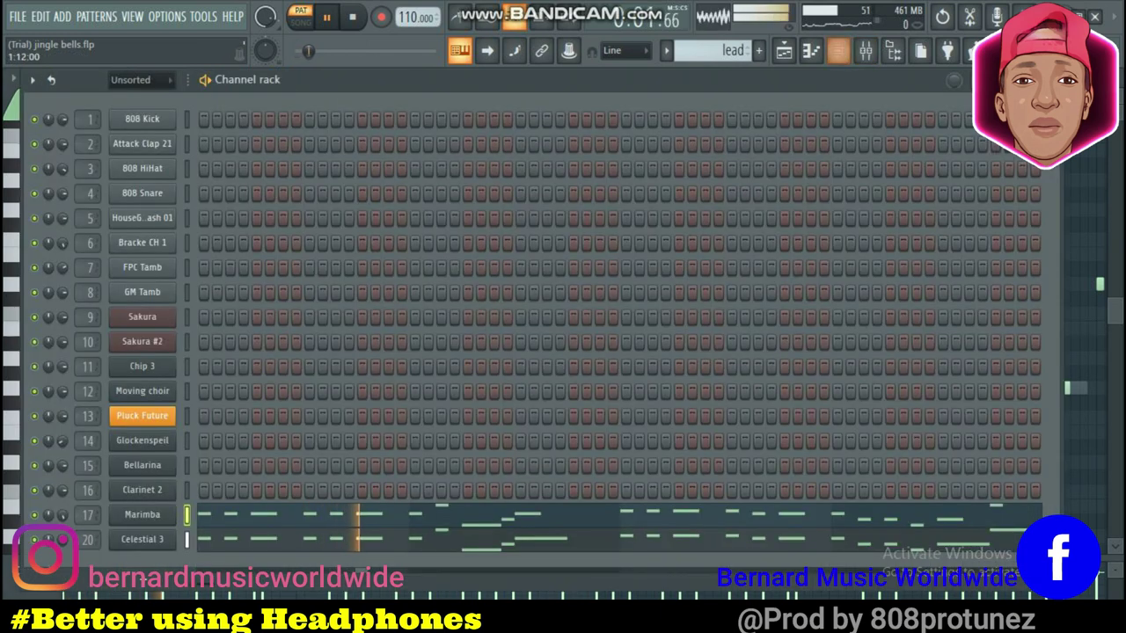
{"action": "left_click", "coordinate": [142, 514]}
{"action": "left_click", "coordinate": [141, 515]}
{"action": "left_click", "coordinate": [141, 539]}
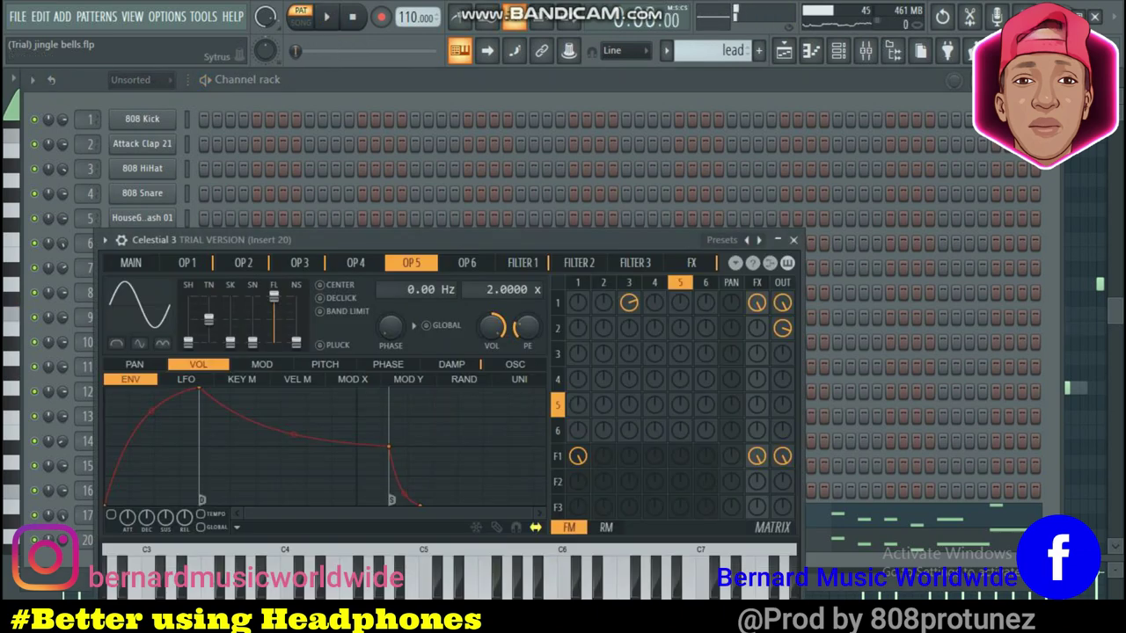
{"action": "left_click_drag", "start_coordinate": [446, 240], "coordinate": [533, 118]}
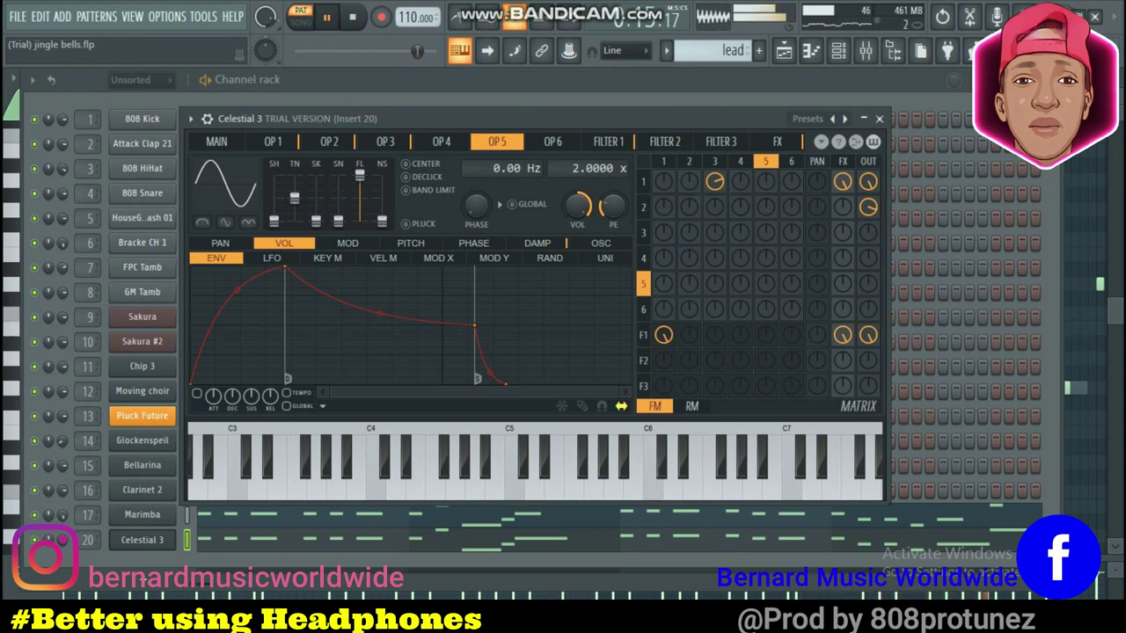
{"action": "key", "text": "space"}
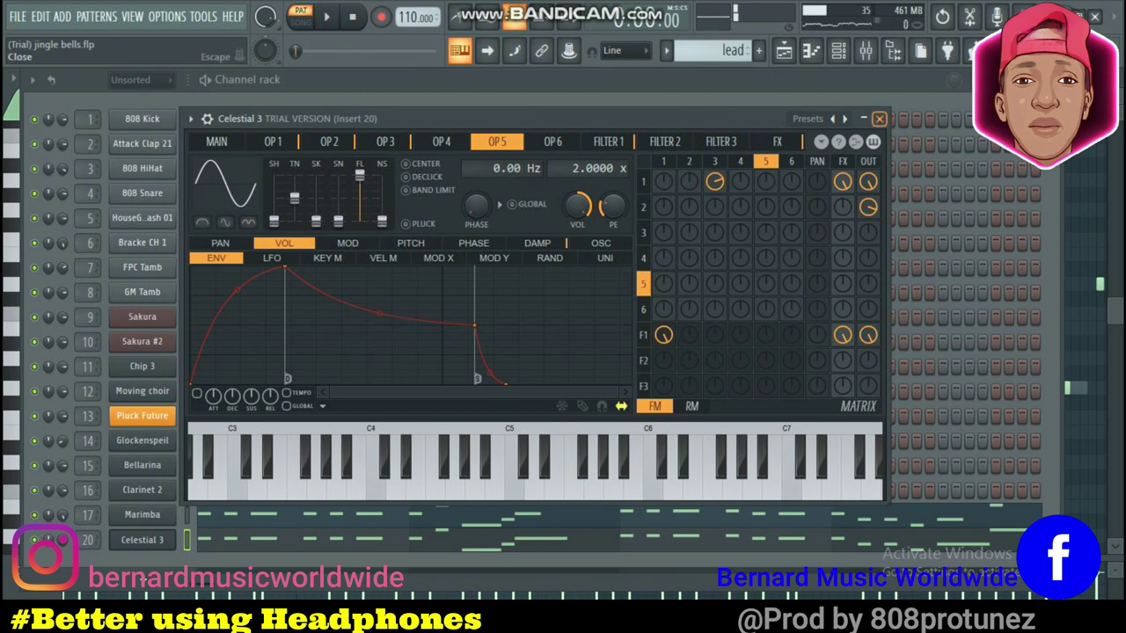
{"action": "left_click", "coordinate": [878, 118]}
{"action": "left_click", "coordinate": [1047, 79]}
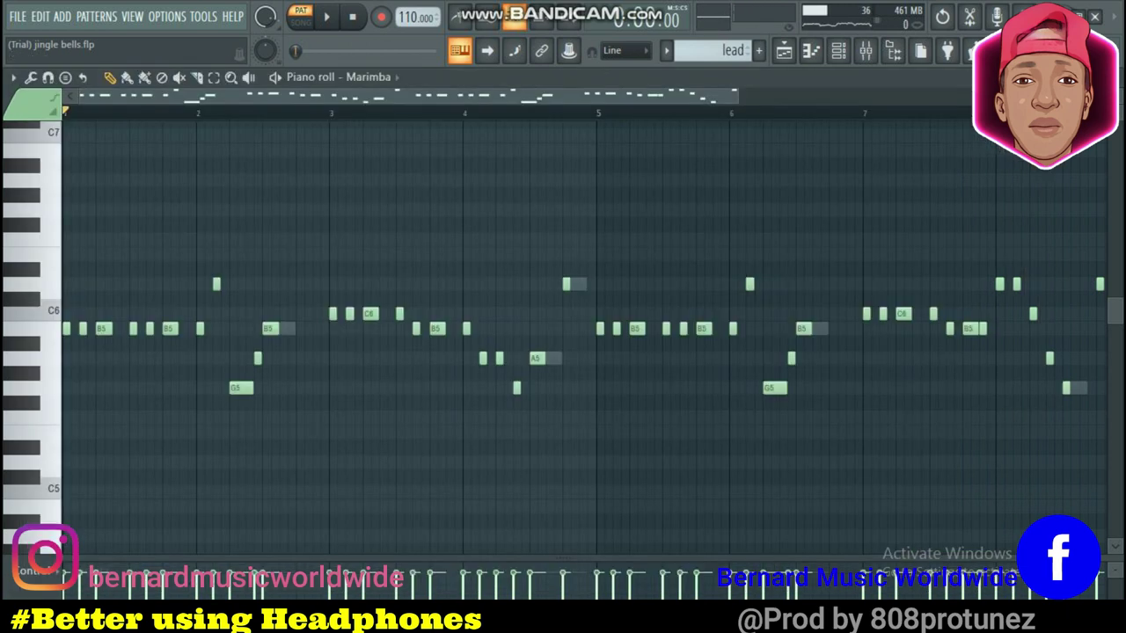
Return to the playlist and play the whole arrangement in song mode, stopping after the last piano clip.
{"action": "left_click", "coordinate": [1110, 78]}
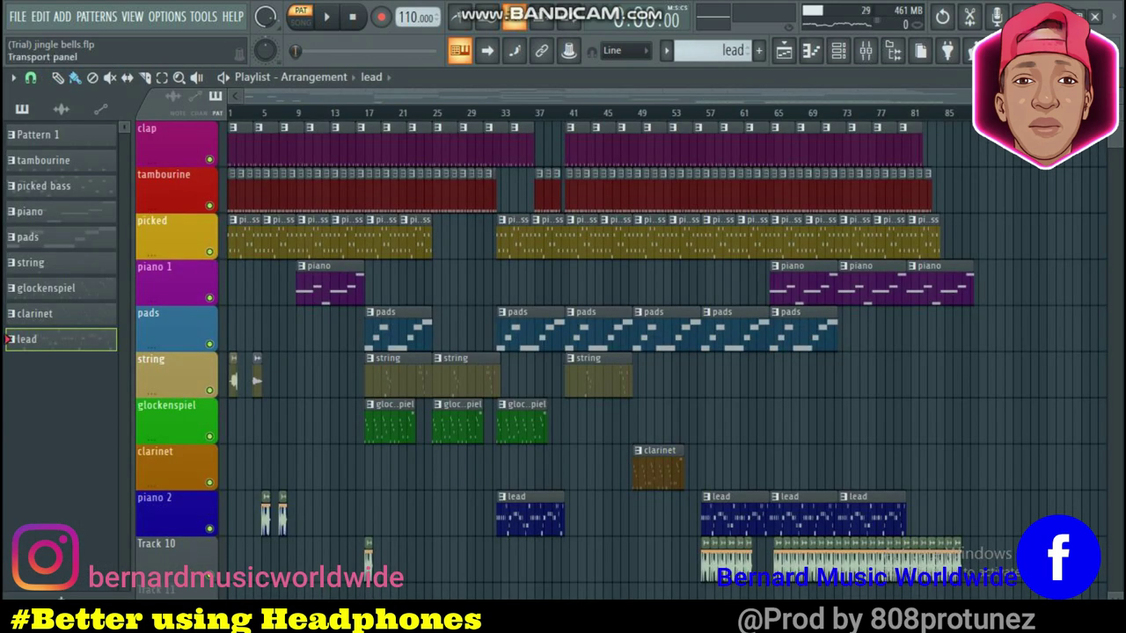
{"action": "left_click", "coordinate": [326, 16]}
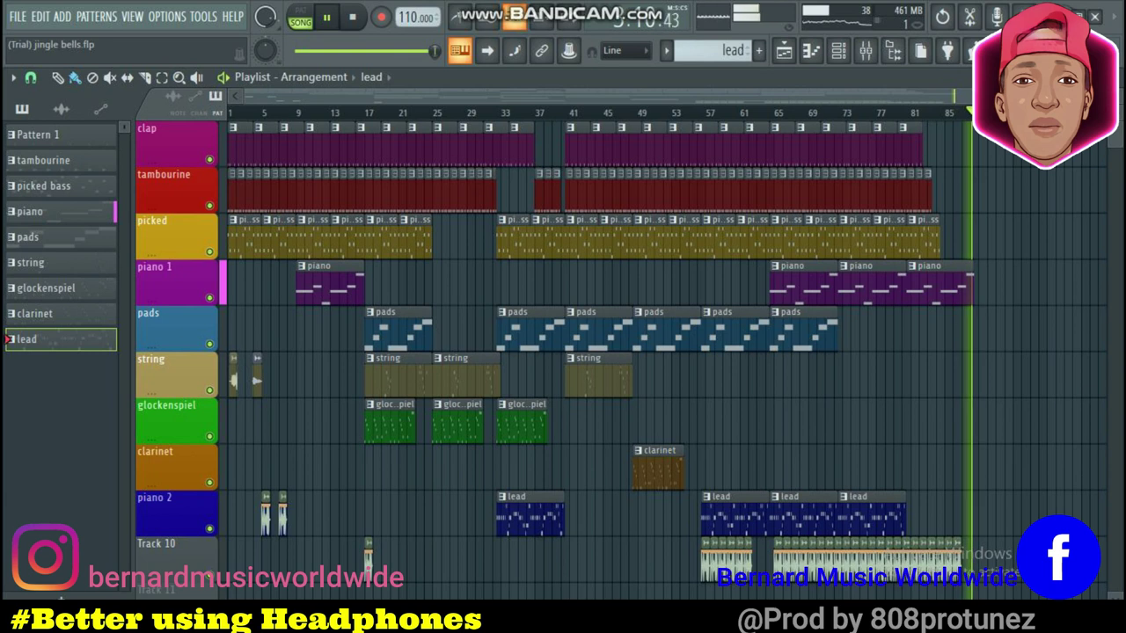
{"action": "key", "text": "space"}
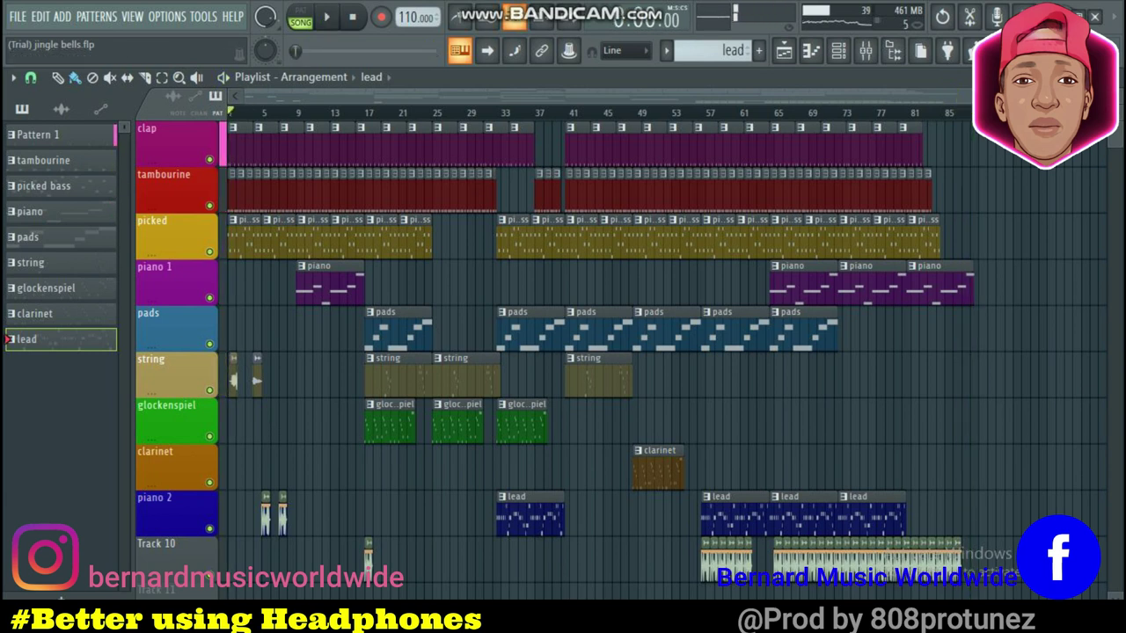